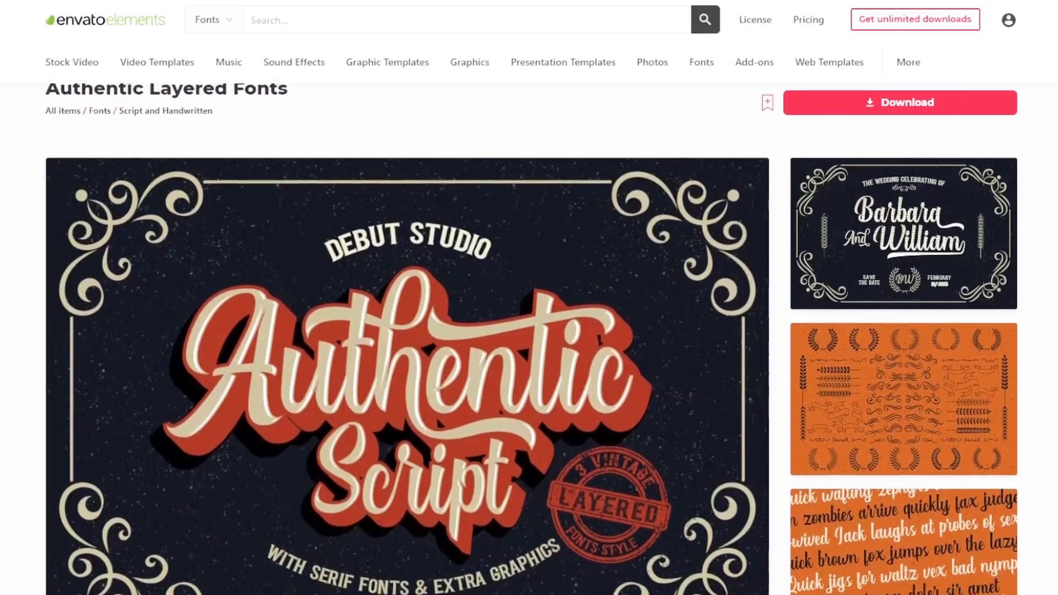
Select the Authentic Script.otf and Authentic Script Extrude.otf font files in the downloaded authentic-layered-fonts zip archive
scroll(531, 339, "down", 5)
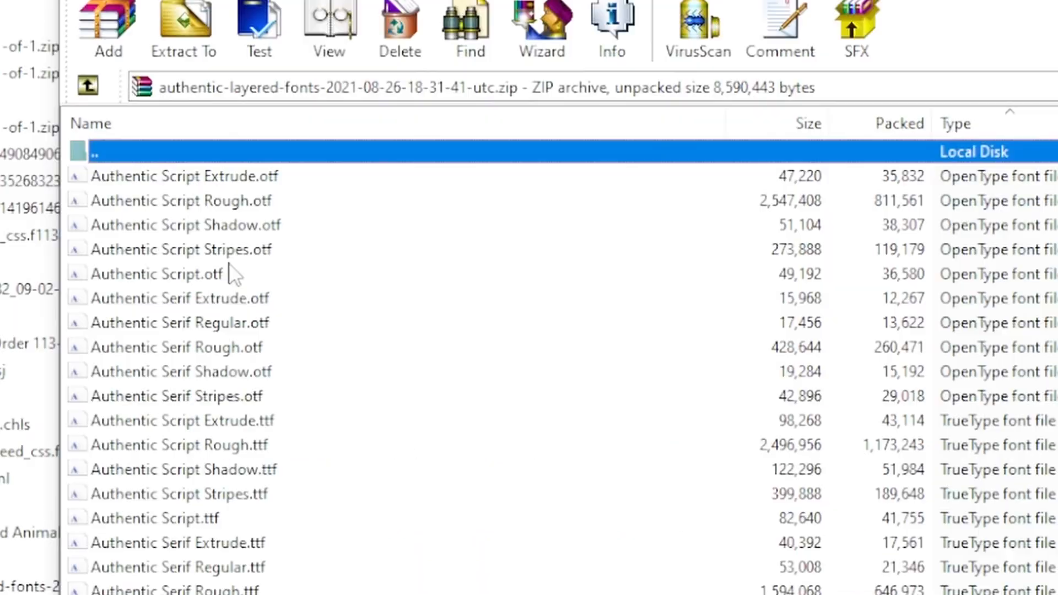
left_click(202, 274)
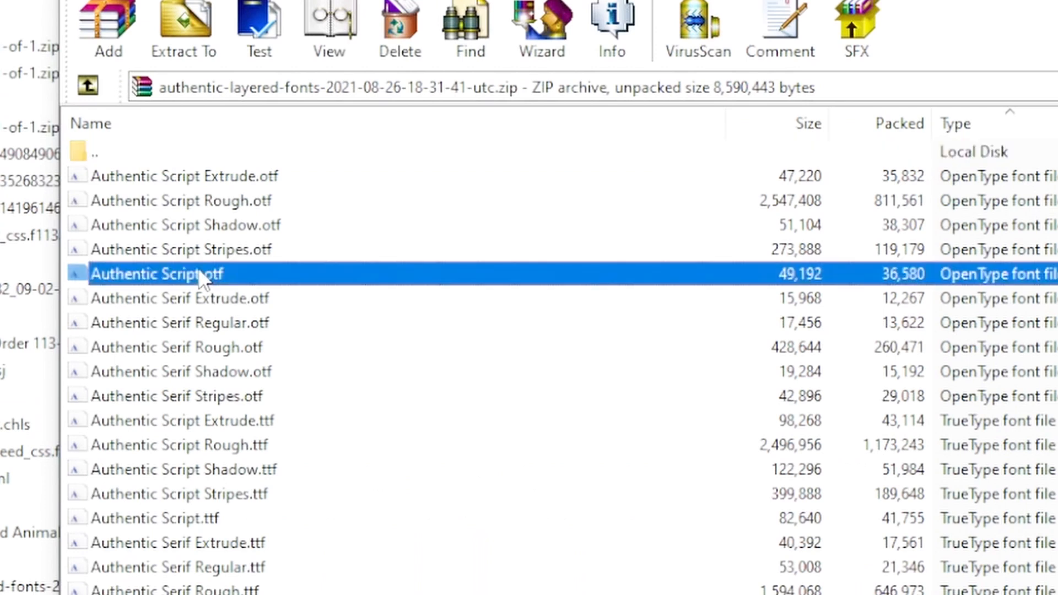
left_click(256, 175, "ctrl")
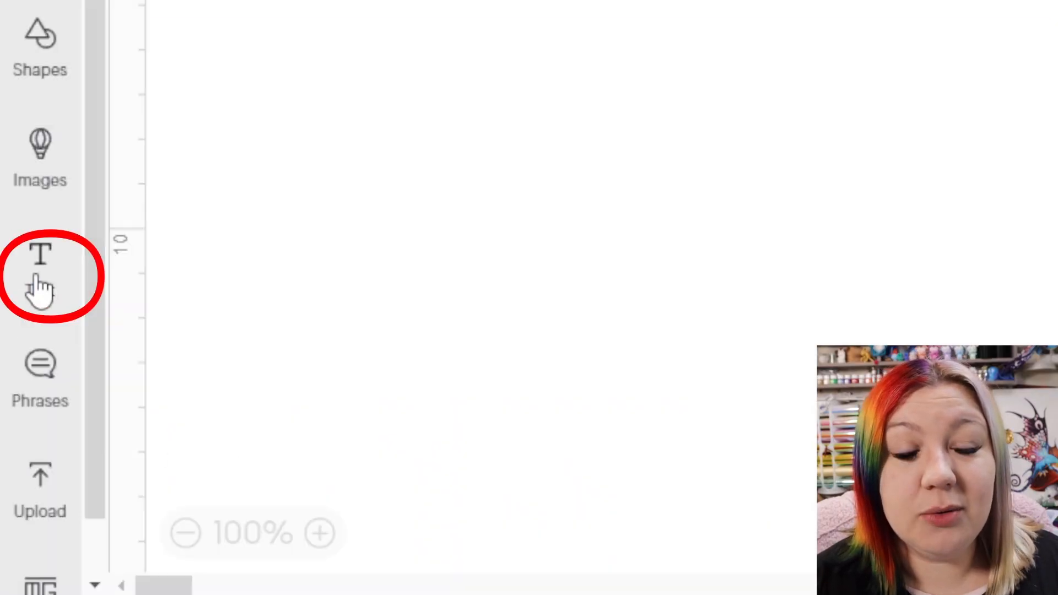
Switch to Cricut Design Space, add a text object in the Authentic Script font and move it to the middle of the canvas
left_click(40, 286)
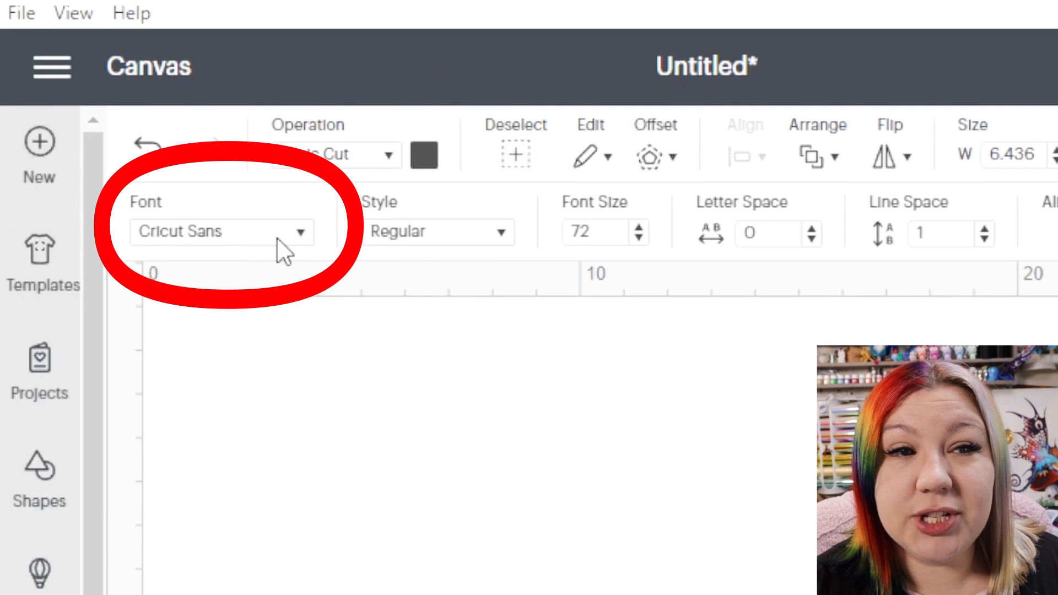
left_click(278, 240)
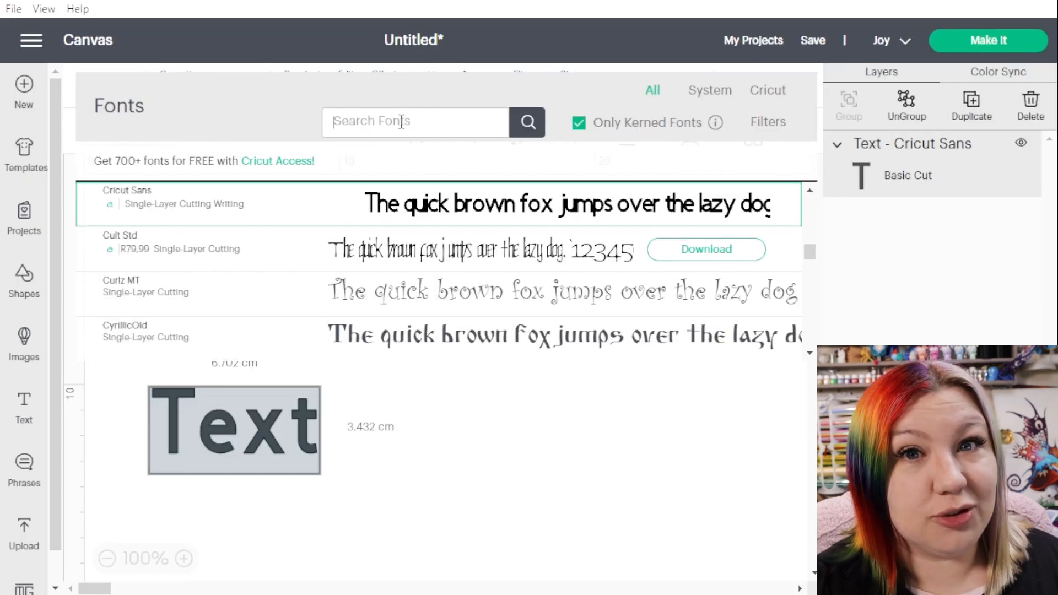
type("authentic")
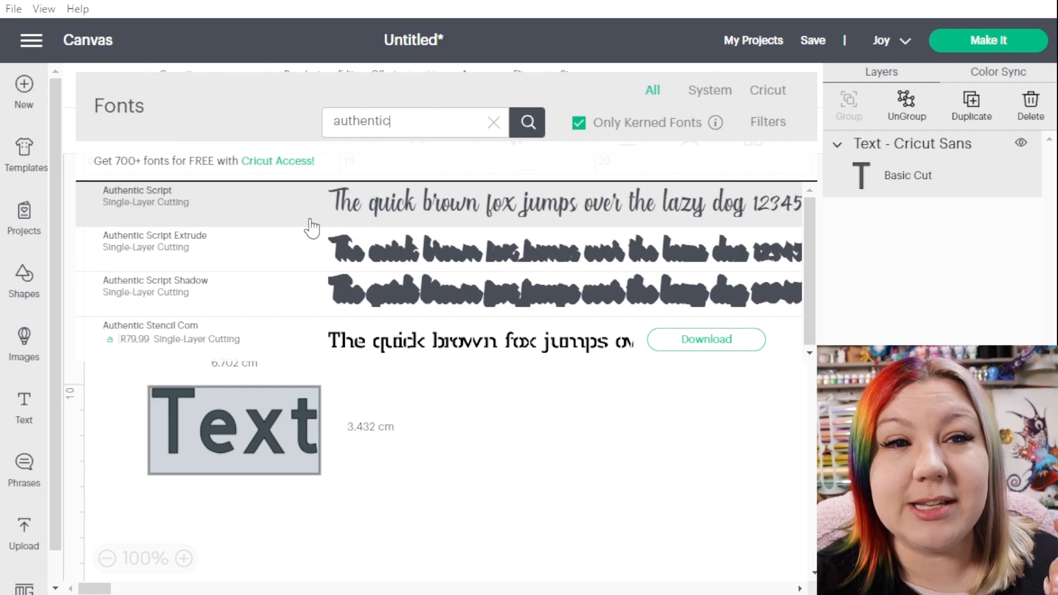
left_click(271, 220)
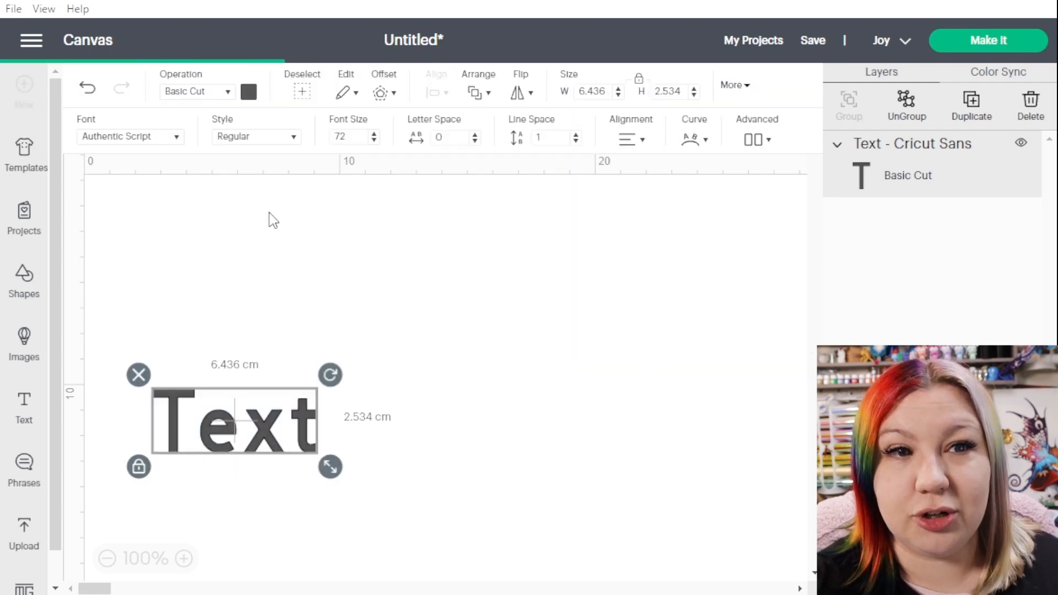
left_click_drag(228, 426, 457, 312)
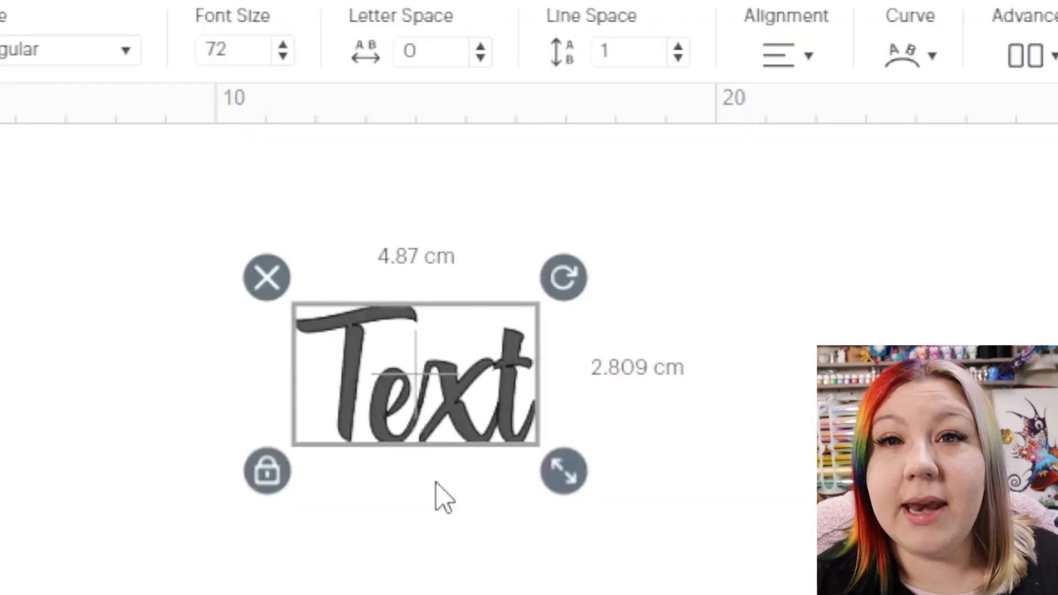
Duplicate the text and set the copy's font to Authentic Script Extrude
right_click(463, 313)
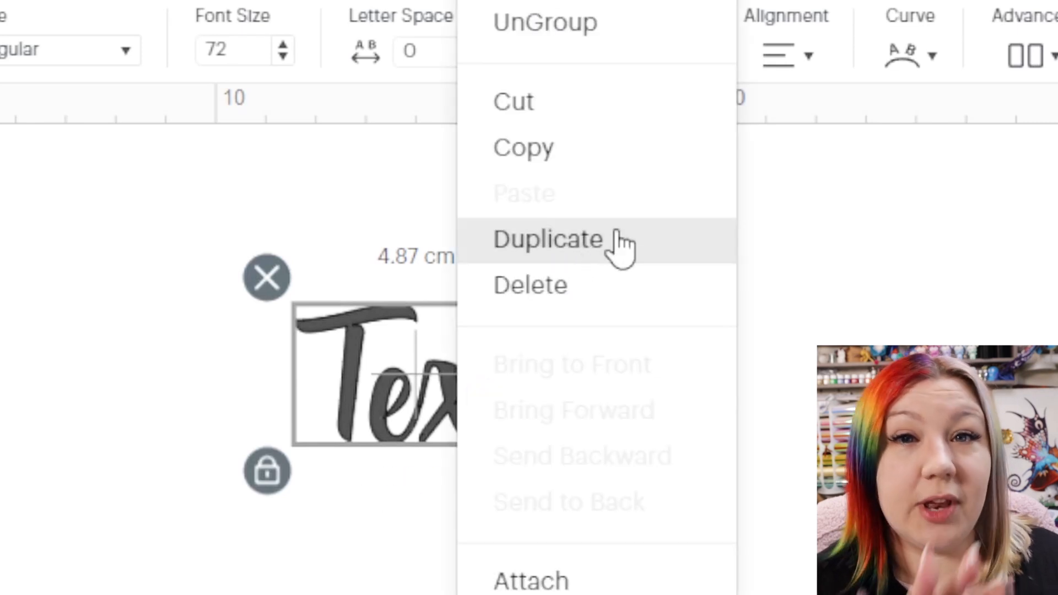
left_click(573, 250)
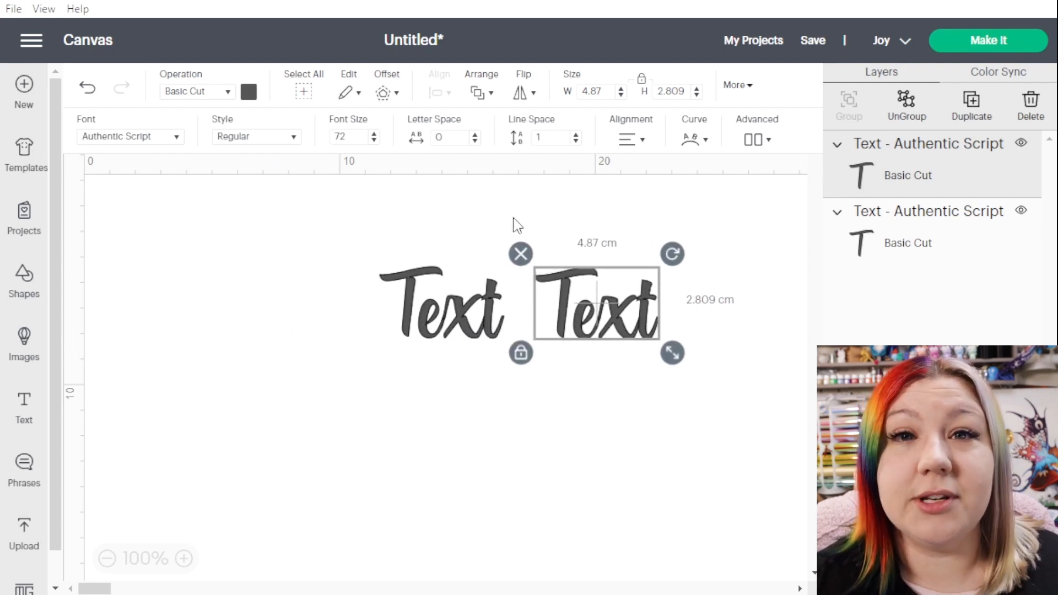
left_click(165, 137)
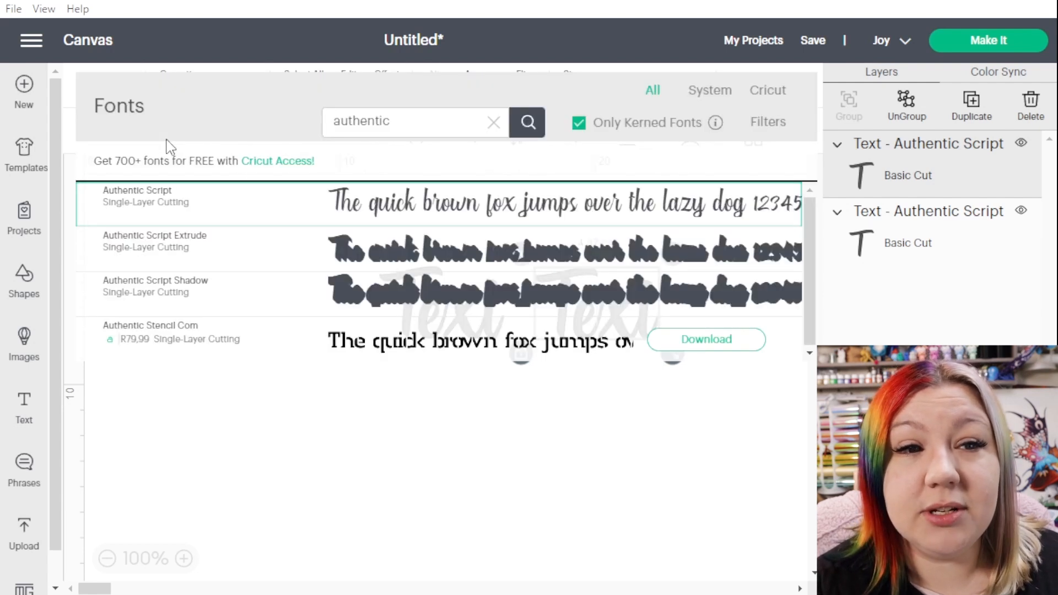
left_click(240, 257)
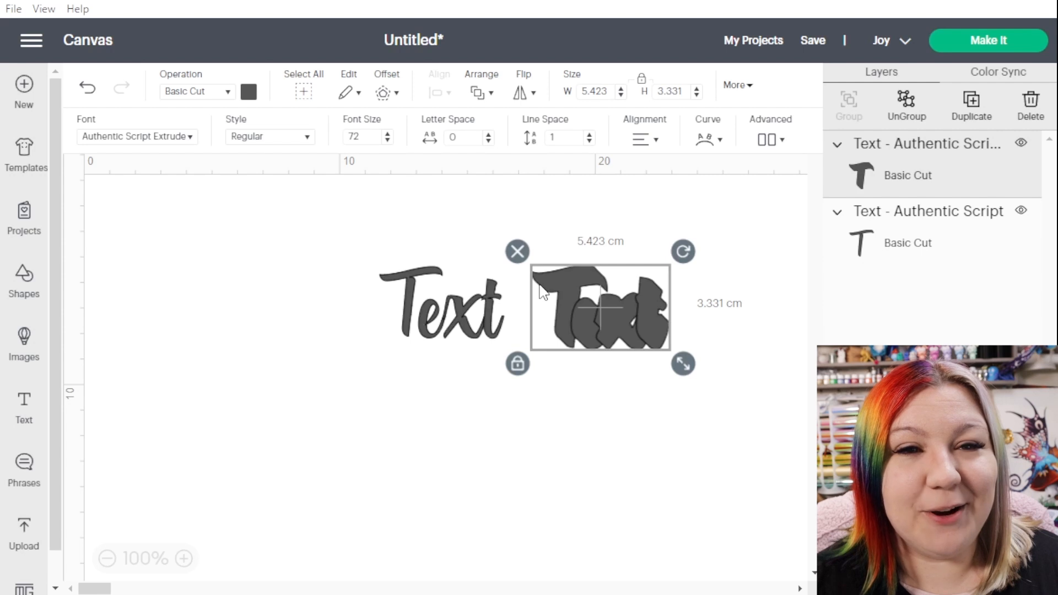
Weld the letters of the Authentic Script Extrude copy into a single shape
left_click(602, 333)
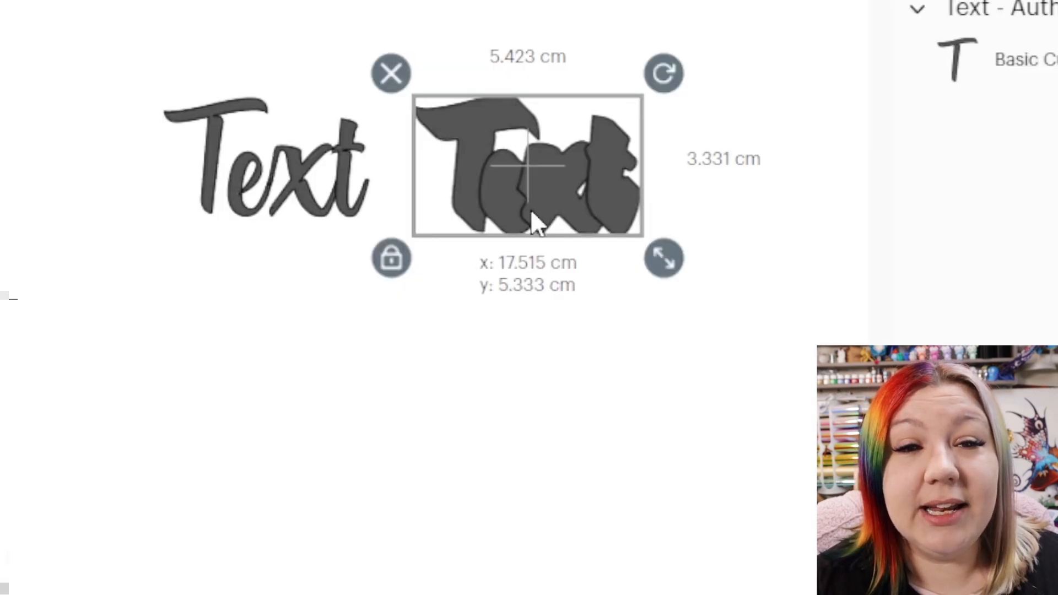
right_click(531, 211)
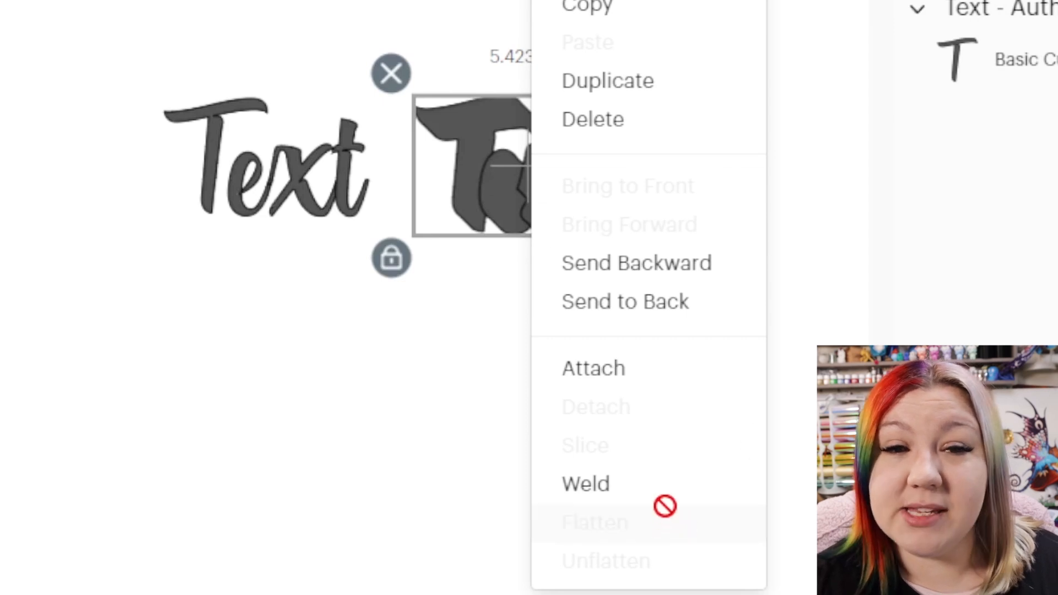
left_click(643, 499)
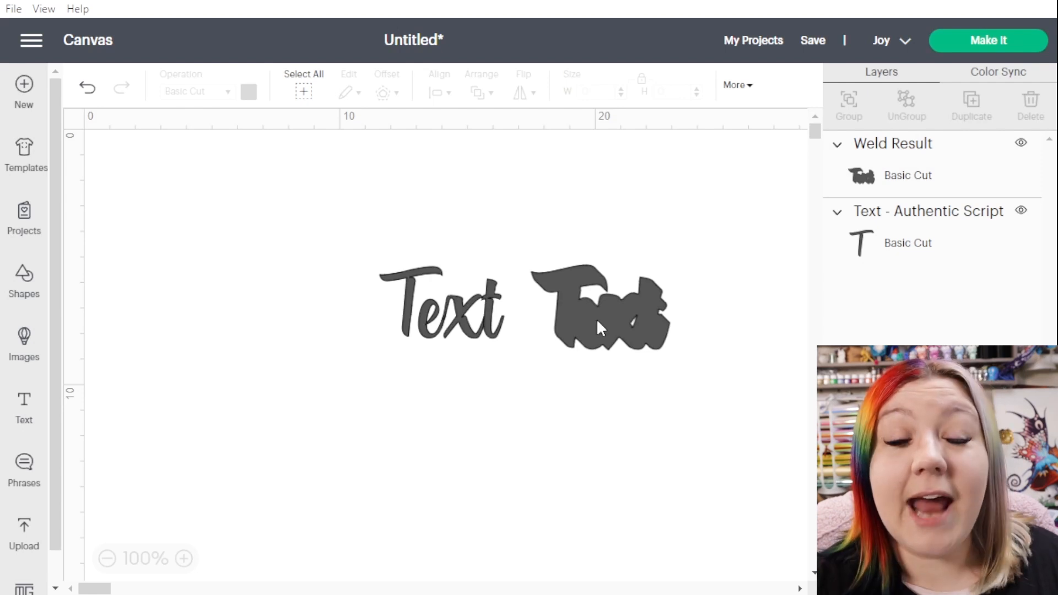
Send the welded extrude shape to the back of the layer order
left_click(596, 319)
right_click(596, 317)
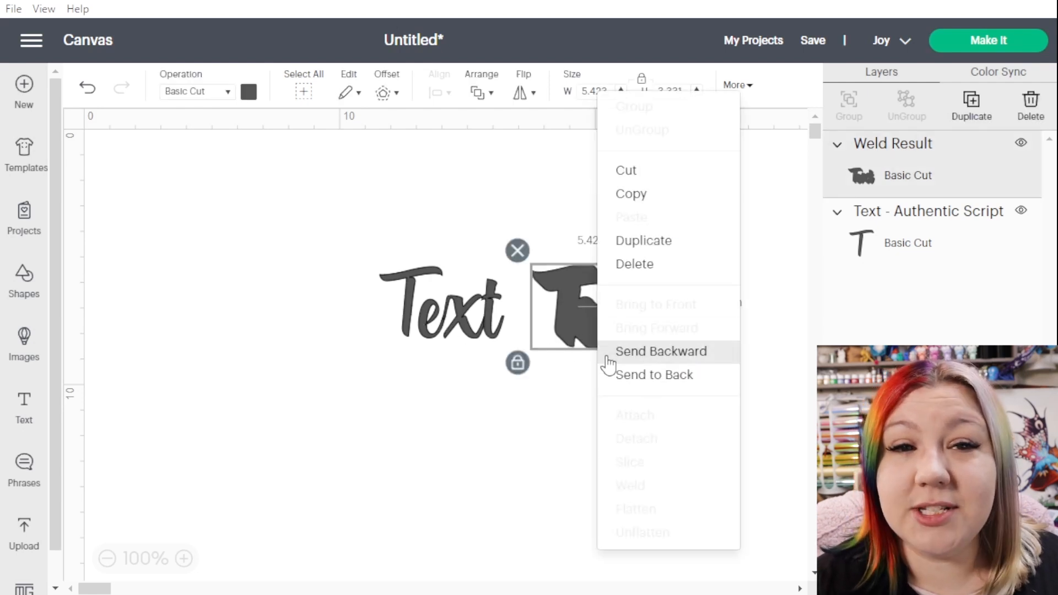
left_click(636, 376)
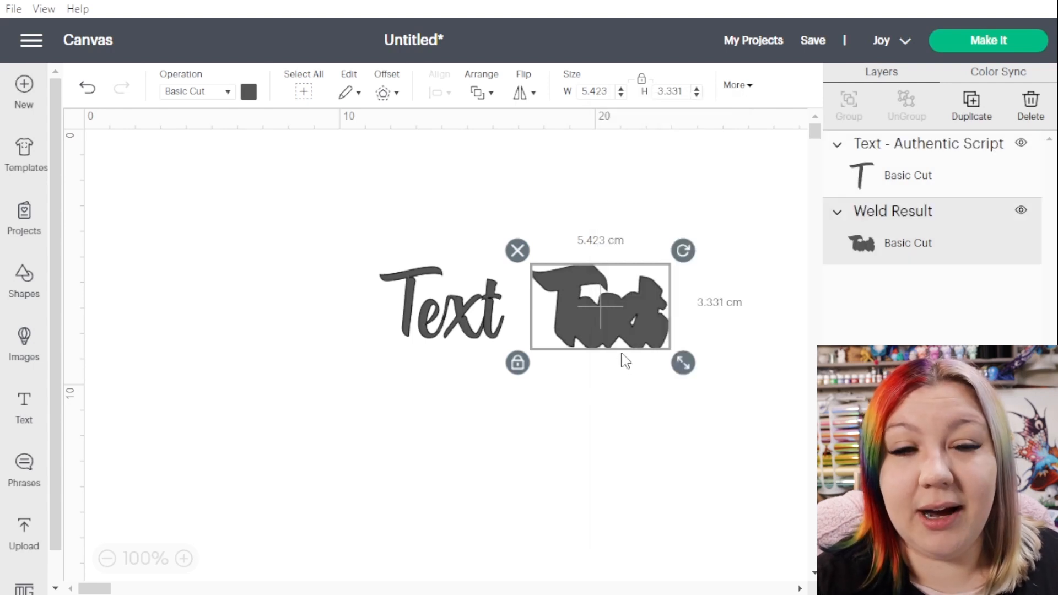
Move the welded extrude shape behind the Authentic Script text and fine-tune its alignment with the letters
left_click_drag(606, 346, 453, 349)
scroll(502, 349, "up", 3)
left_click(70, 588)
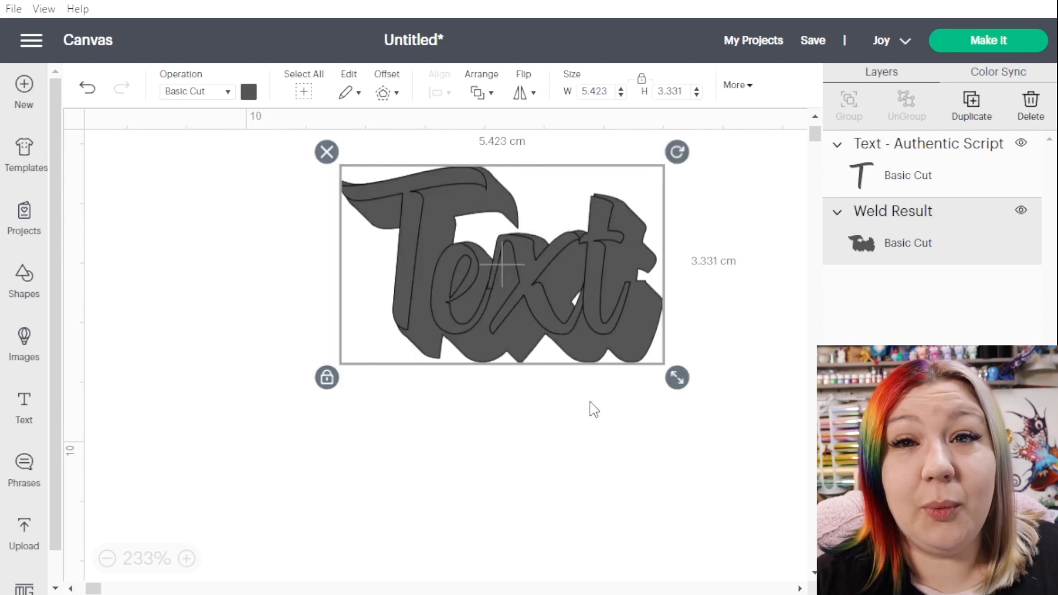
left_click(604, 375)
left_click_drag(610, 356, 609, 357)
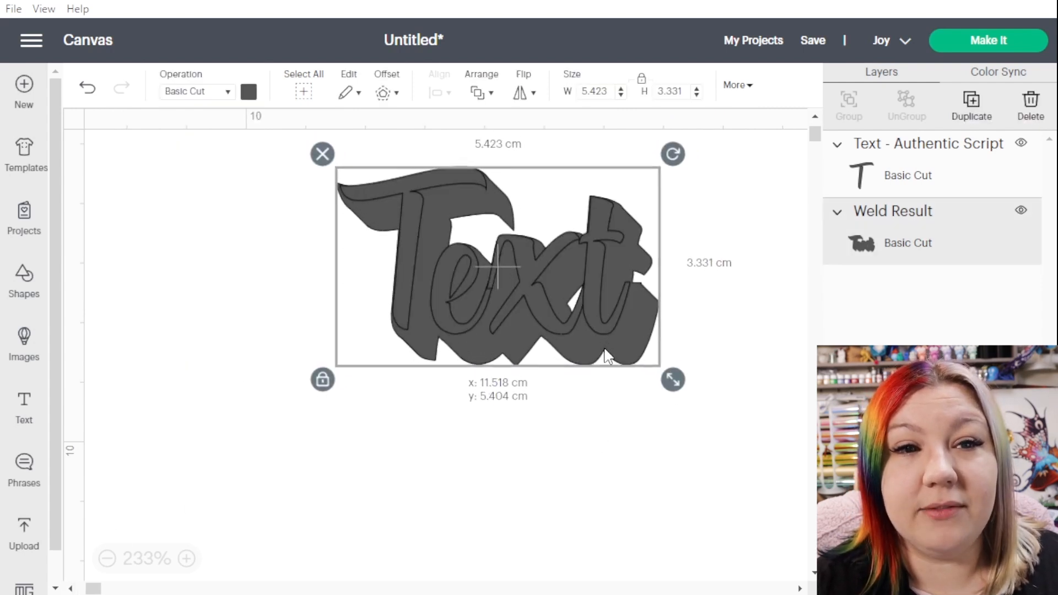
Recolour the front Authentic Script text light purple to contrast with the dark extrude layer
left_click(517, 306)
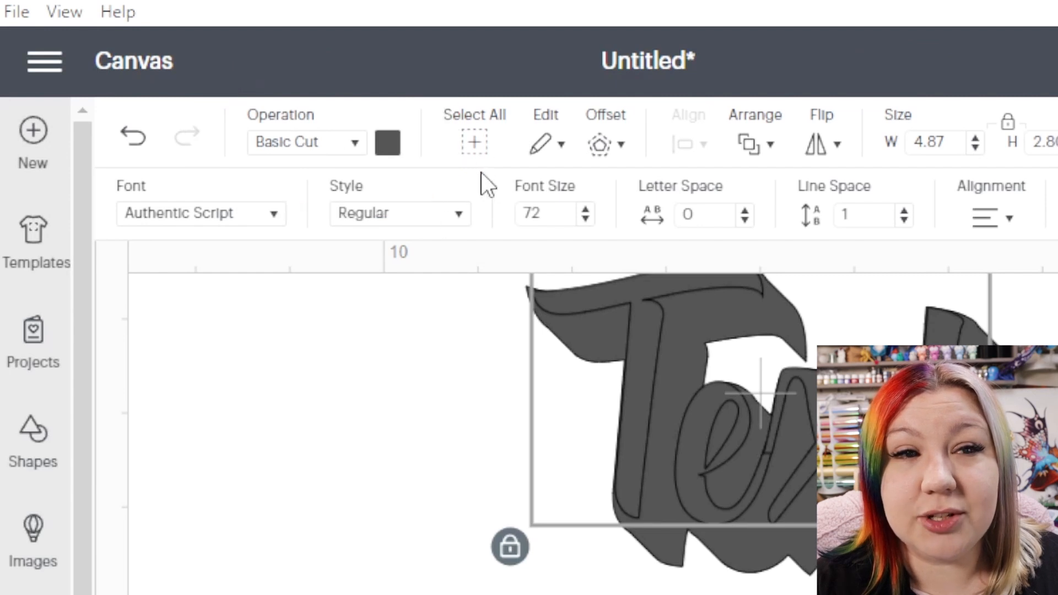
left_click(386, 153)
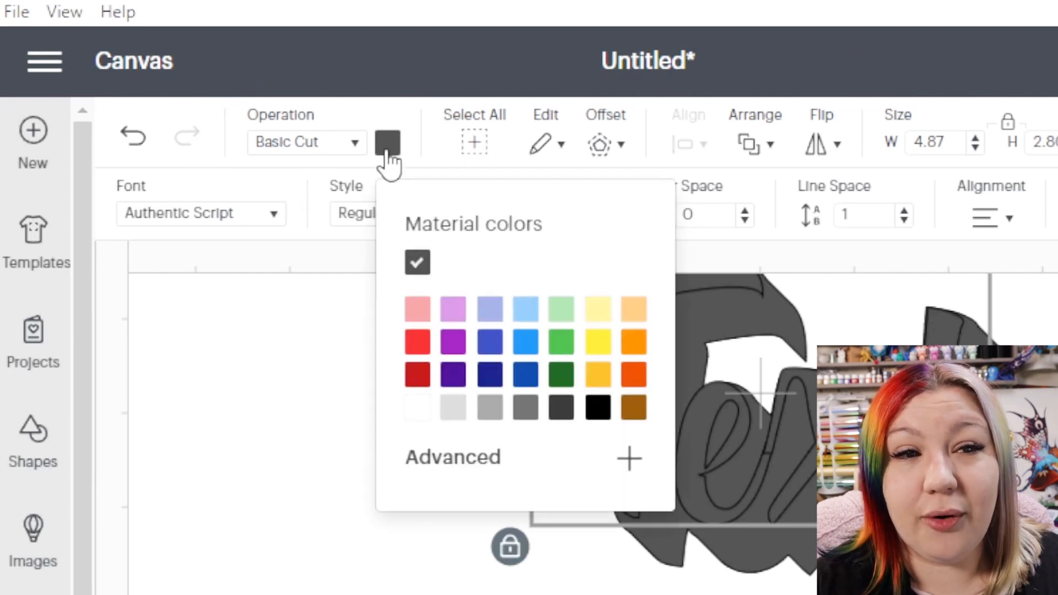
left_click(413, 410)
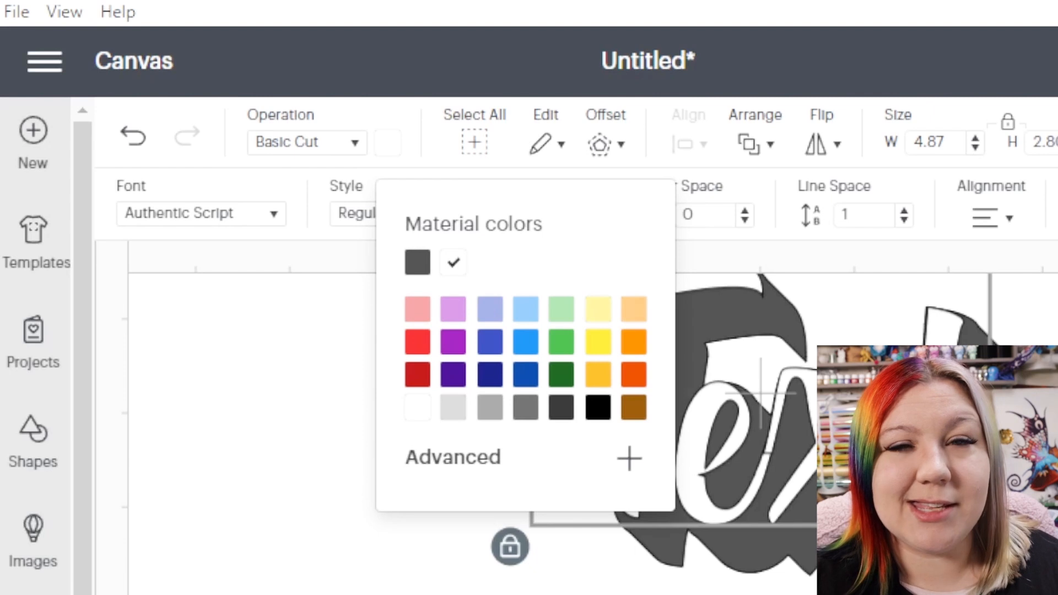
left_click(450, 315)
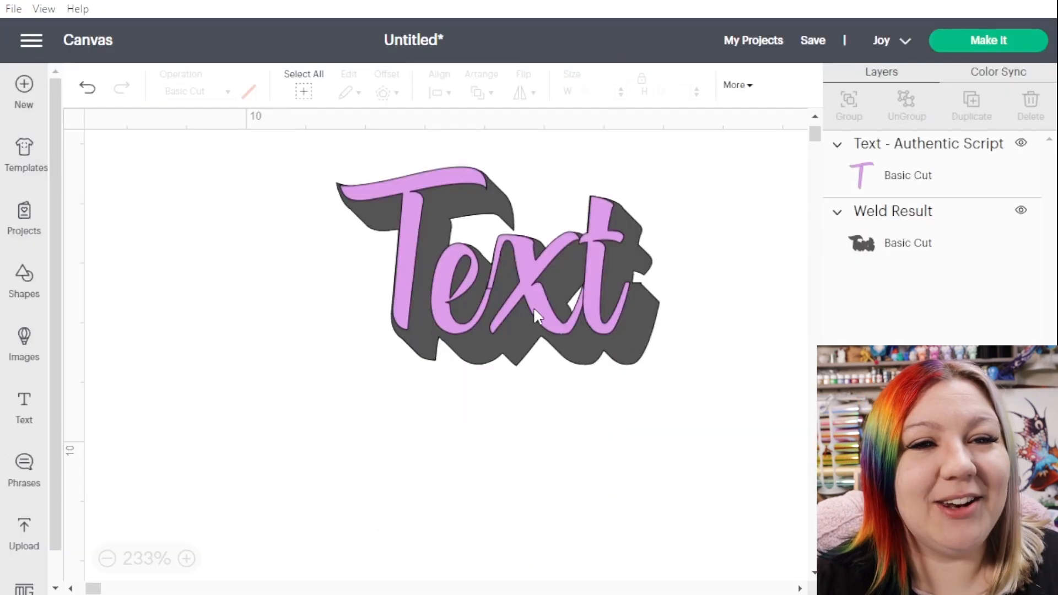
left_click_drag(534, 308, 538, 312)
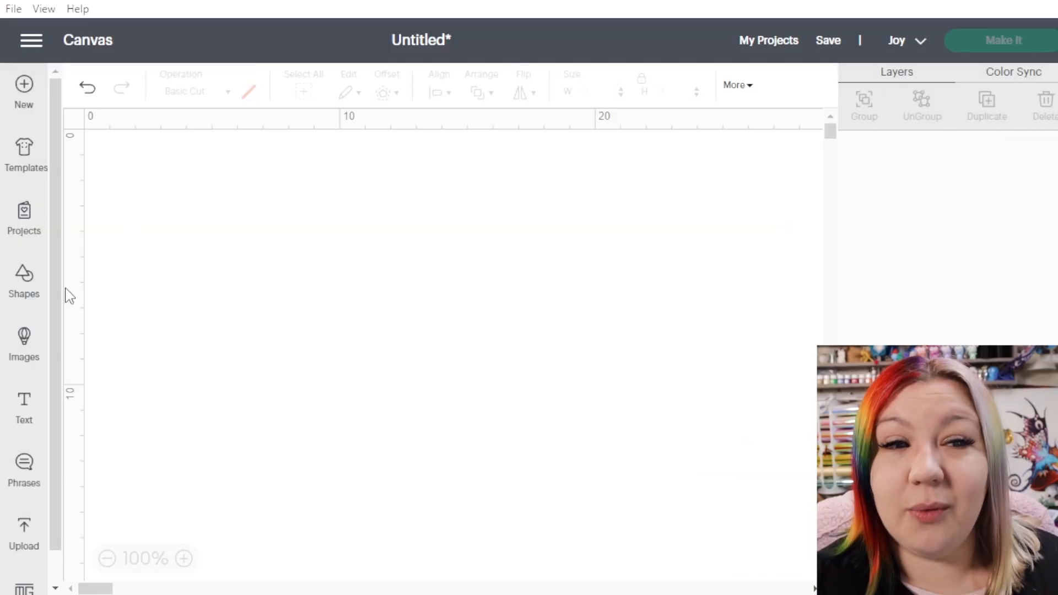
Add the text "Patience" in the Artzopo font near the canvas centre and enlarge it to about 14.9 cm wide
left_click(25, 422)
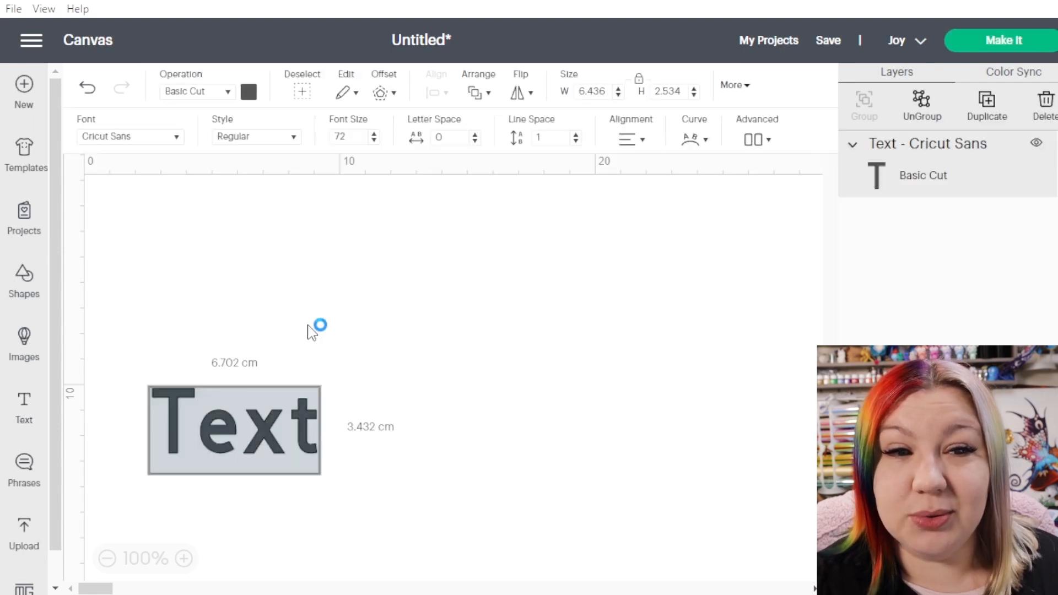
left_click(176, 138)
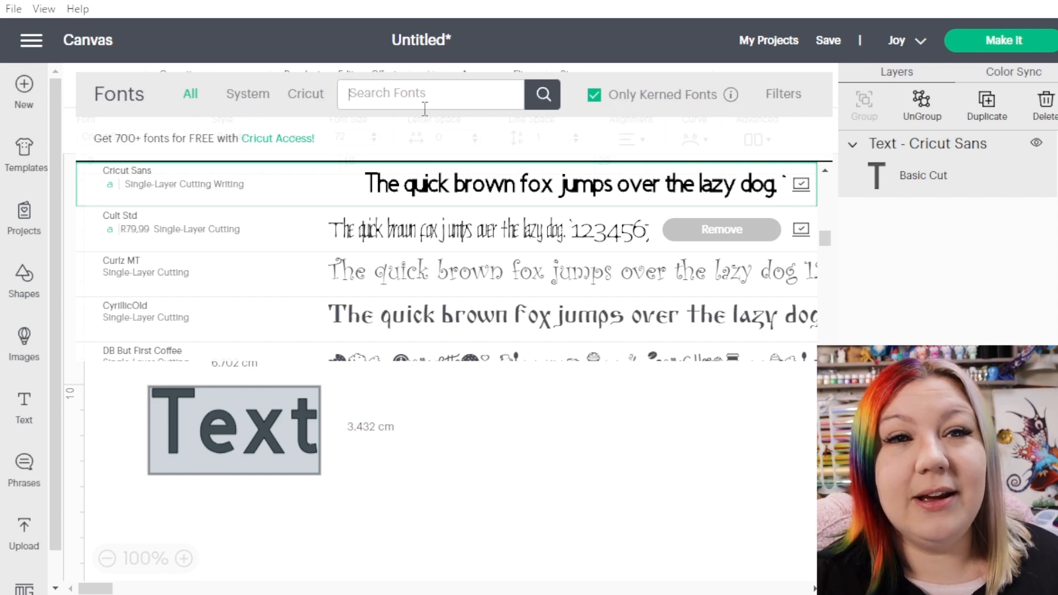
type("art")
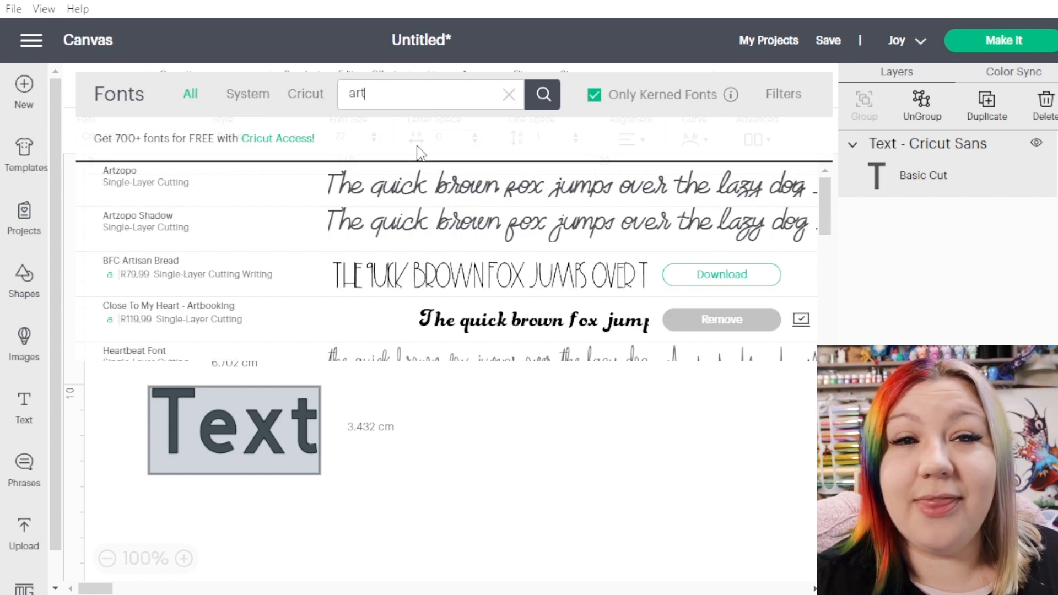
left_click(398, 194)
left_click_drag(290, 433, 553, 331)
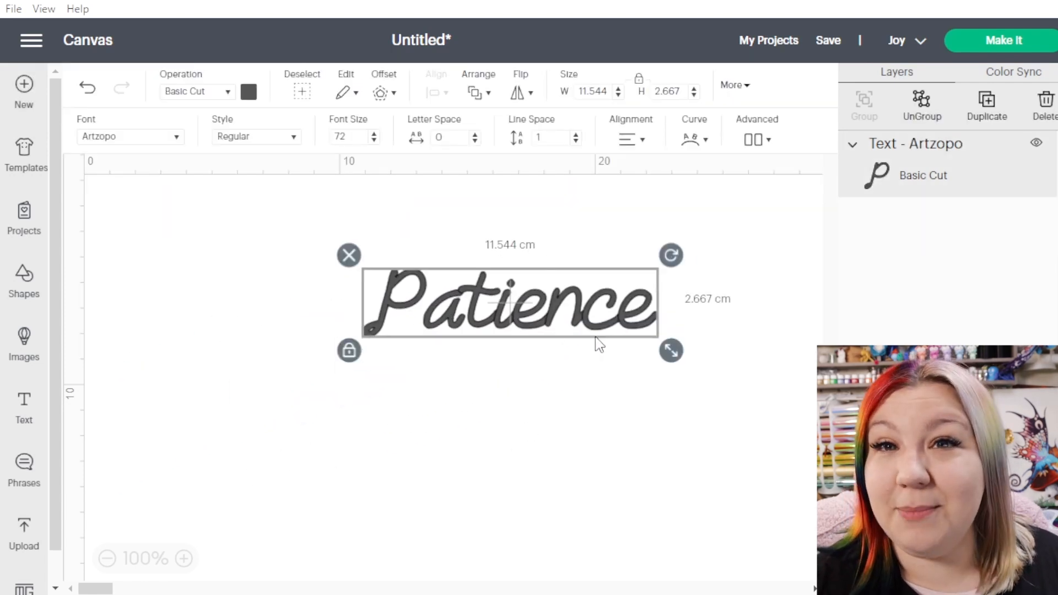
left_click_drag(668, 352, 752, 368)
left_click_drag(609, 338, 580, 332)
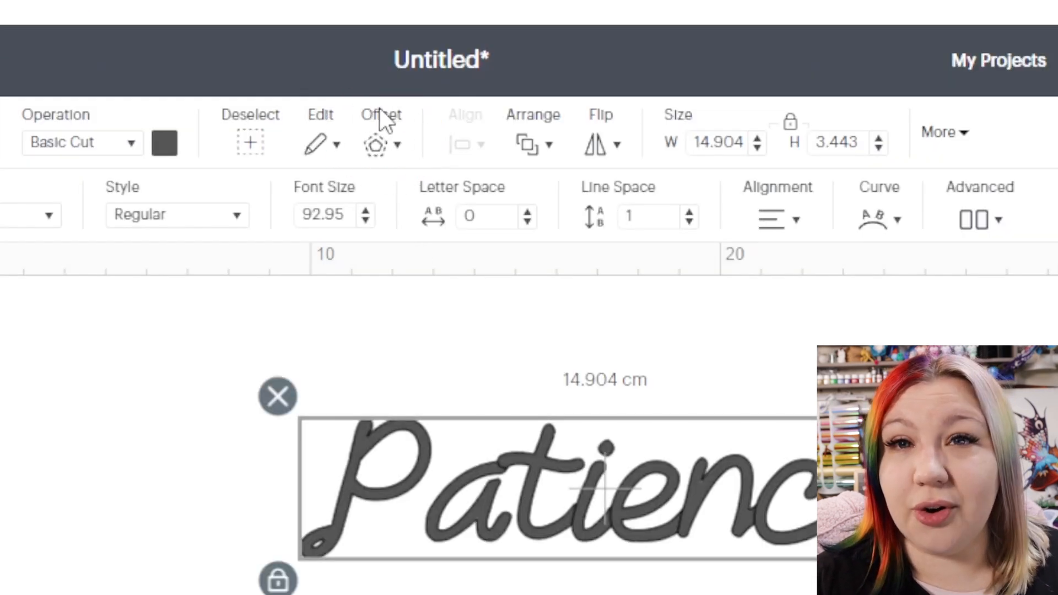
Start an Offset on the "Patience" text and reduce its distance to about 0.353 cm
left_click(75, 364)
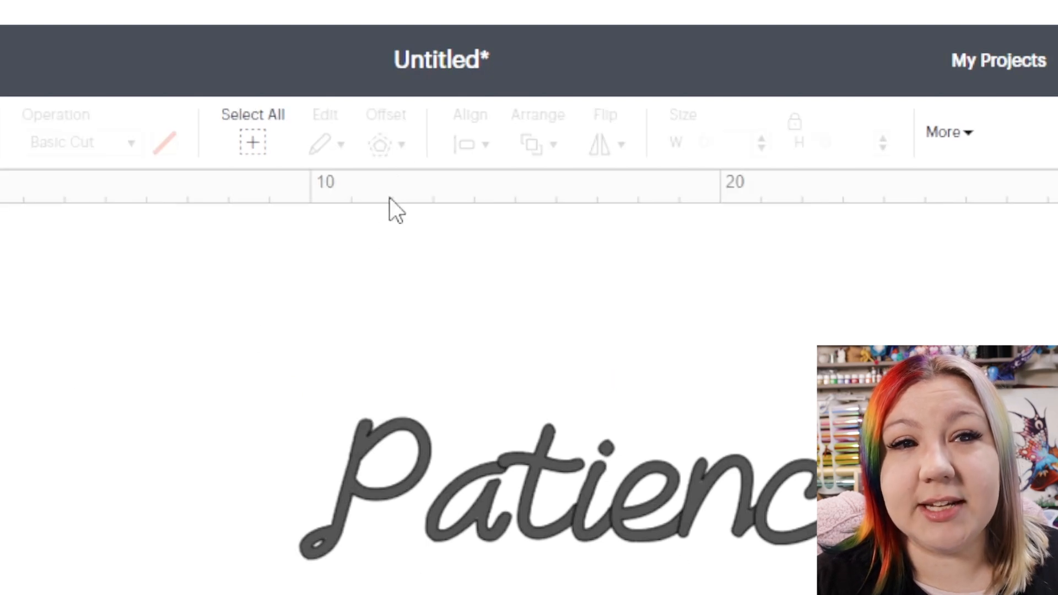
left_click(413, 423)
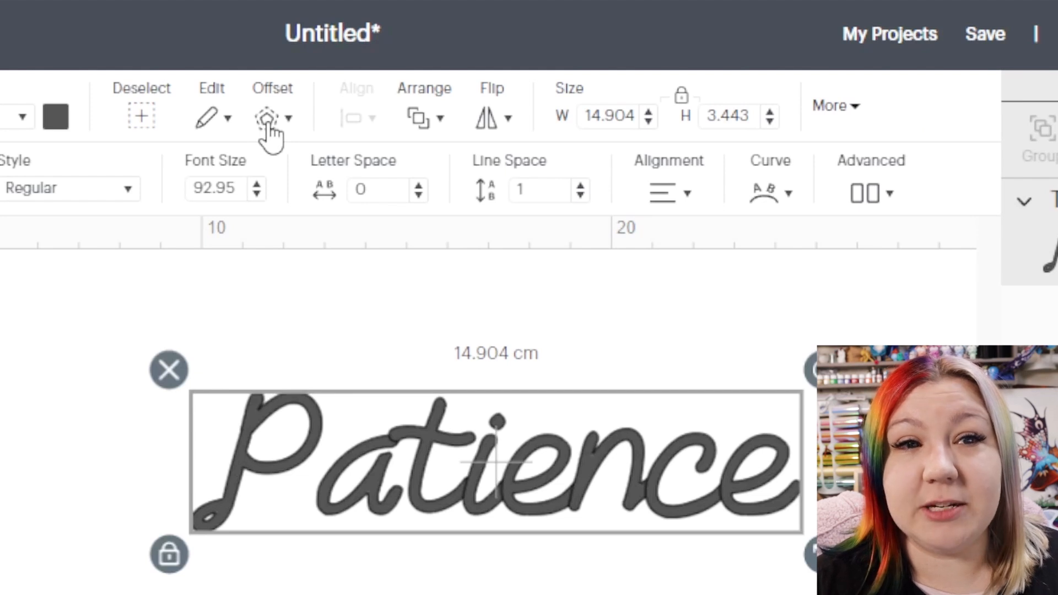
left_click(267, 118)
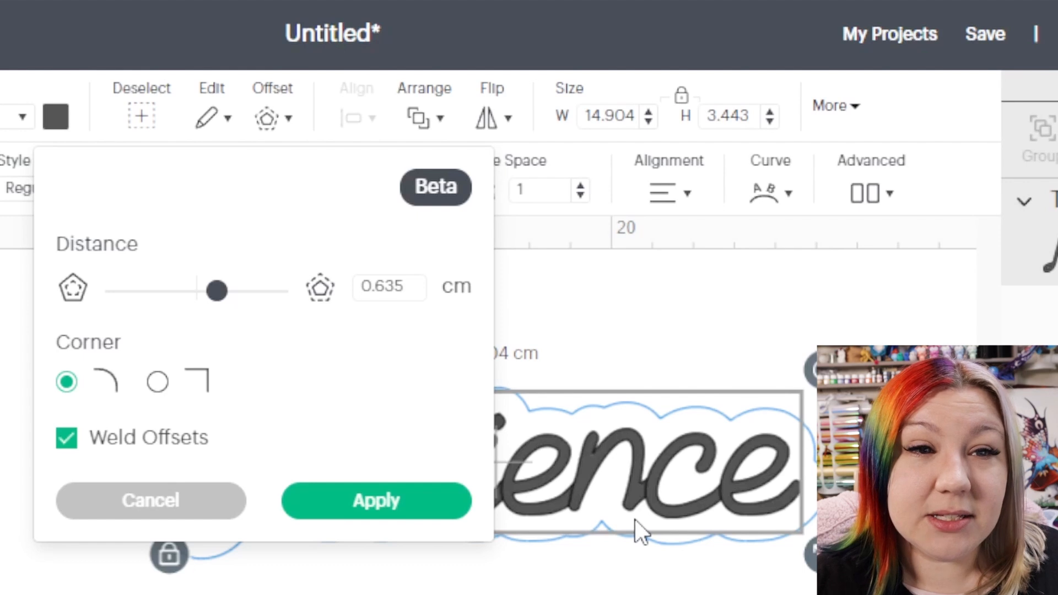
left_click_drag(216, 289, 208, 289)
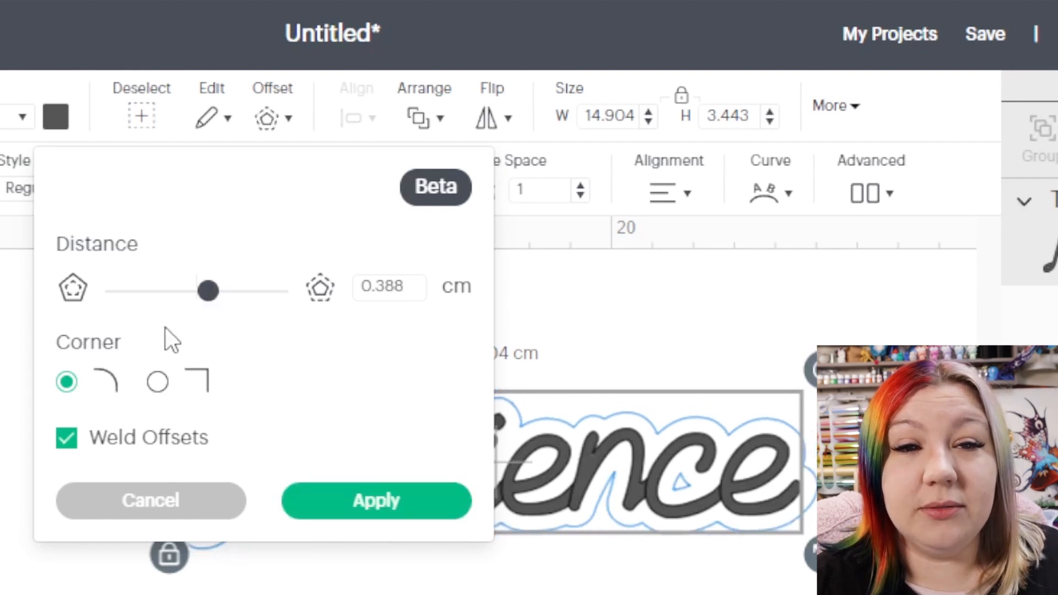
mouse_move(208, 289)
left_mouse_down()
mouse_move(243, 291)
mouse_move(208, 290)
left_mouse_up()
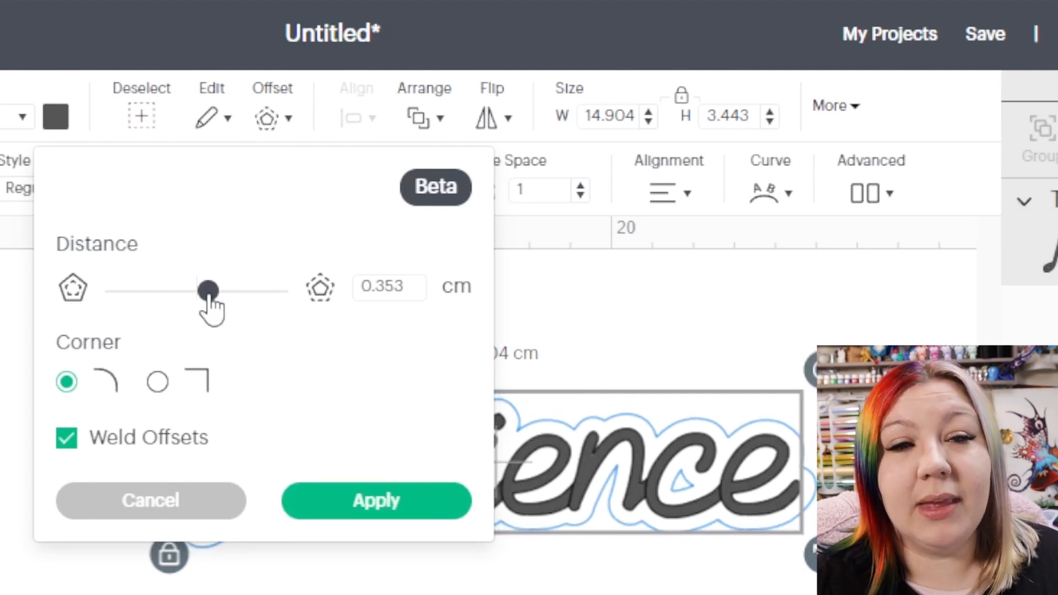
mouse_move(208, 290)
left_mouse_down()
mouse_move(182, 290)
mouse_move(207, 290)
left_mouse_up()
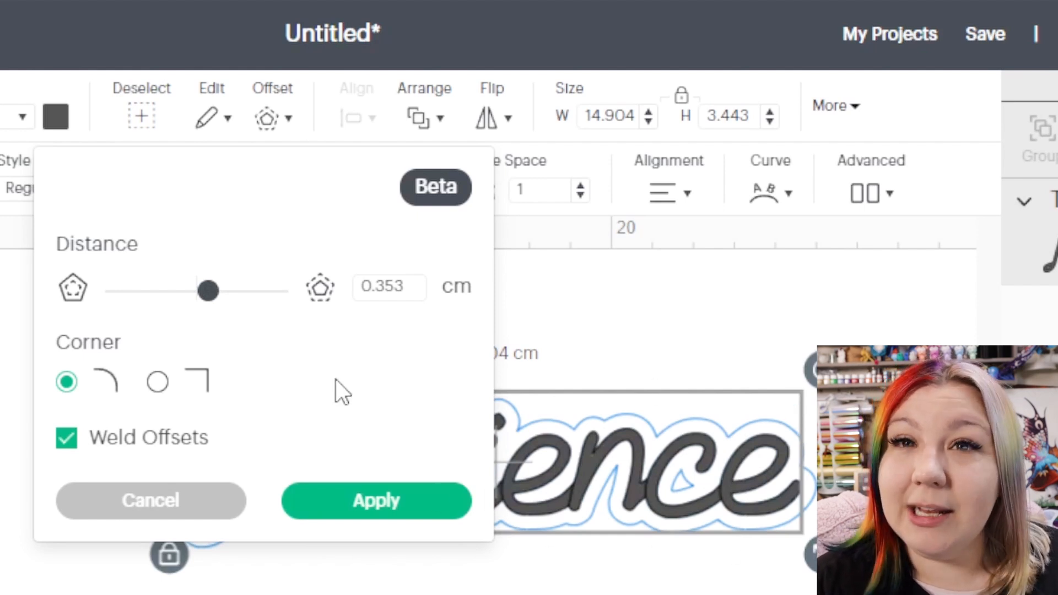
Set the offset distance to 0.2 cm, try square corners, return to rounded corners and apply the welded offset
left_click_drag(379, 286, 412, 287)
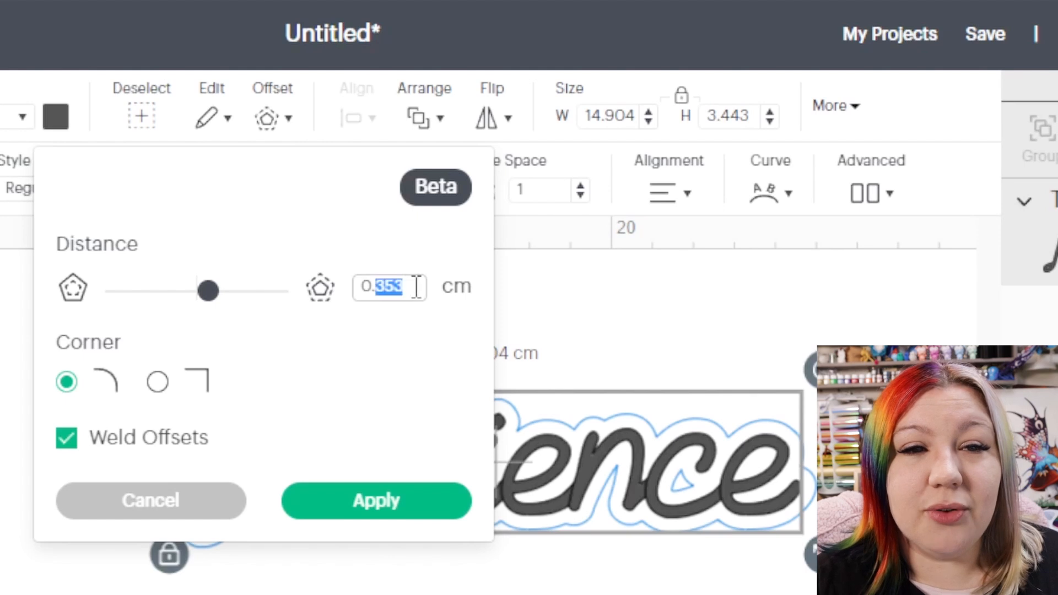
type("2")
key("Return")
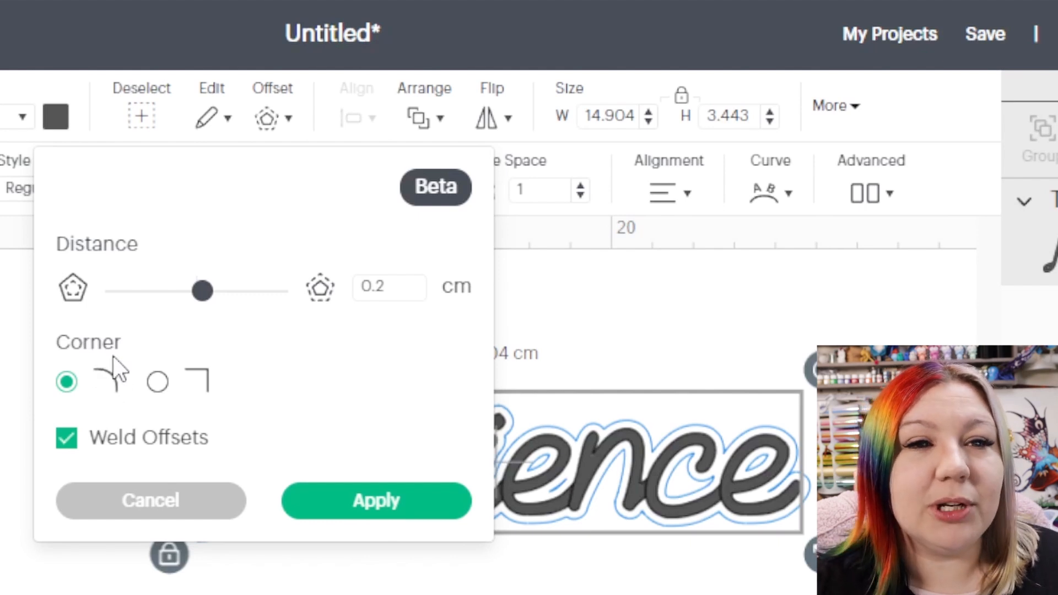
left_click(158, 385)
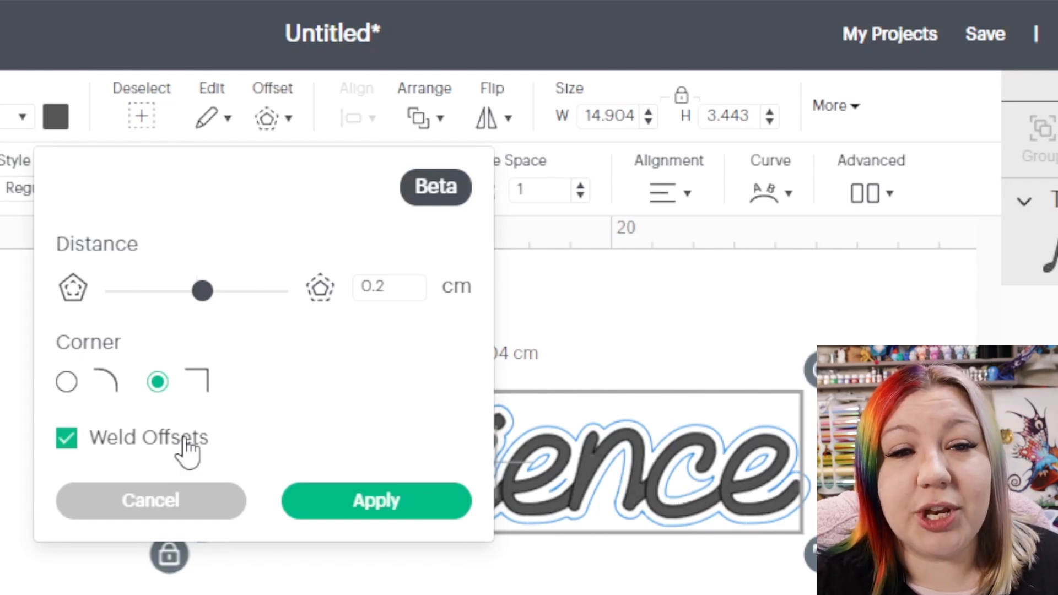
left_click(67, 382)
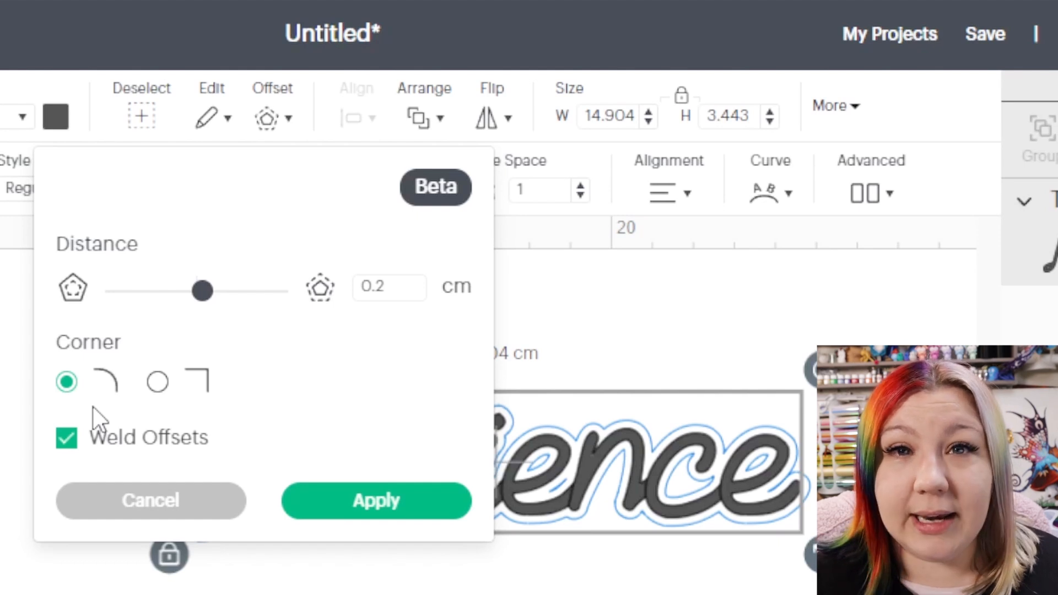
left_click(407, 507)
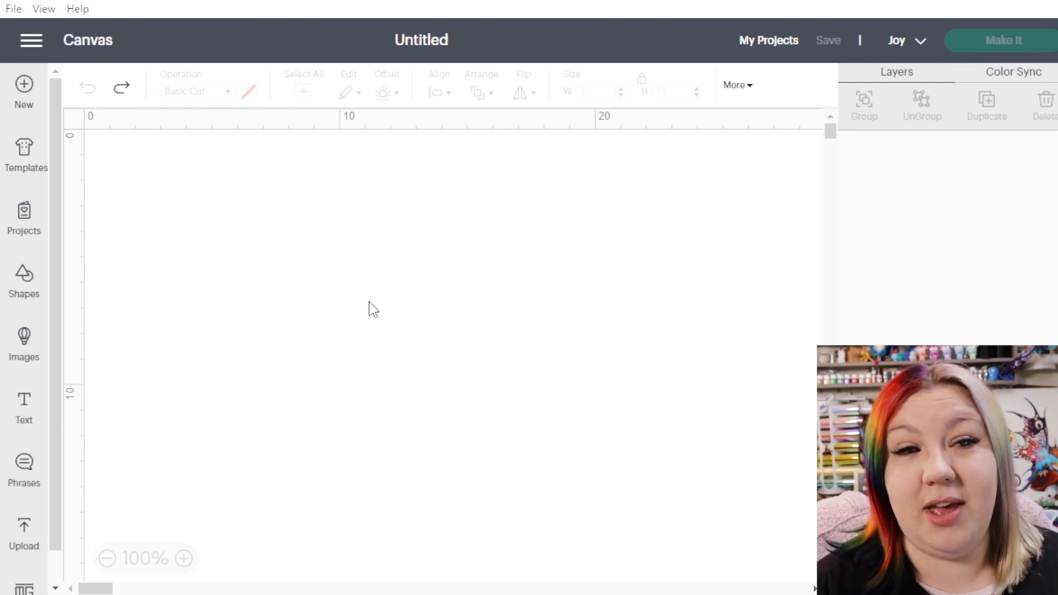
Add the text "Love is Kind" in the Bouquet Typeface font and place it in the upper middle of the canvas
left_click(22, 424)
left_click(121, 135)
left_click(403, 96)
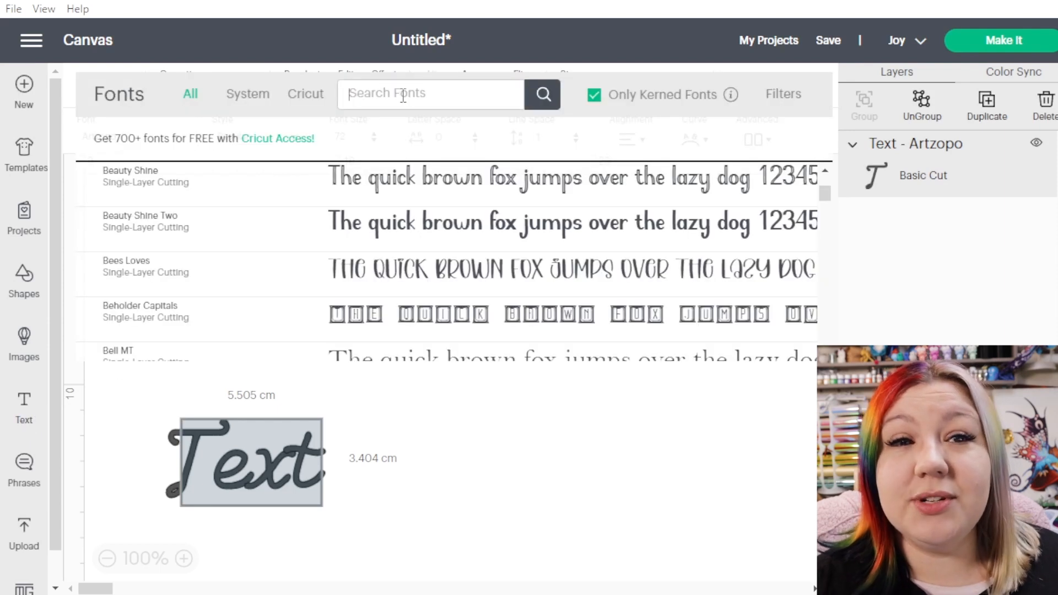
type("bouquet")
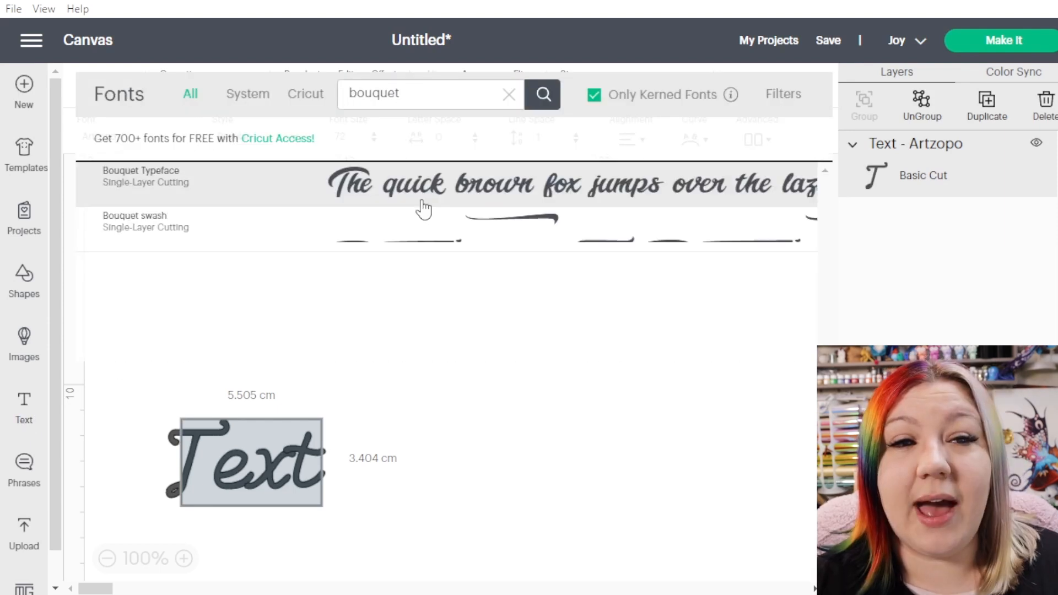
left_click(415, 205)
left_click_drag(322, 406, 495, 311)
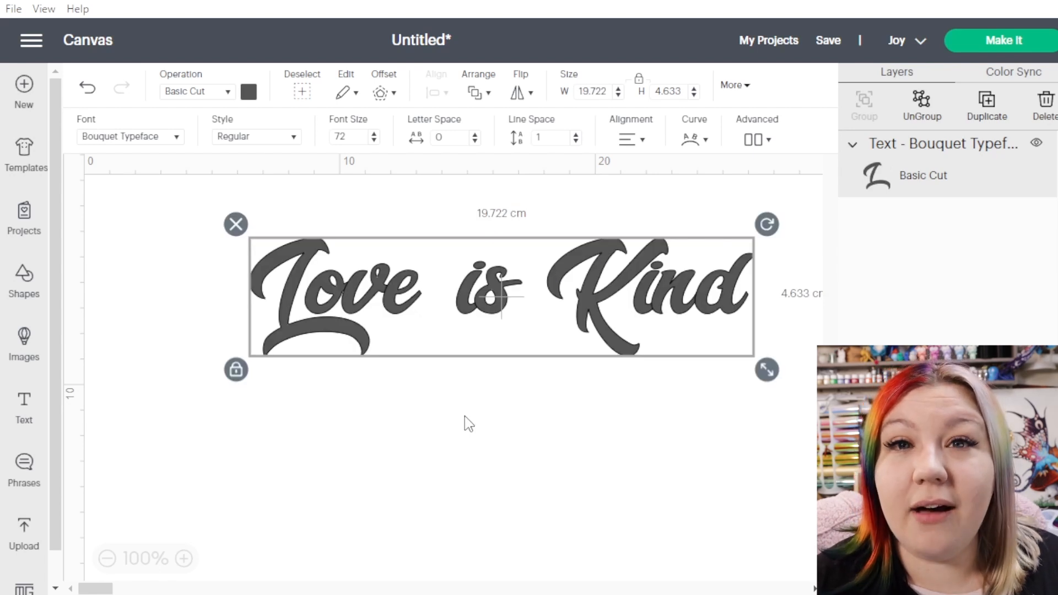
Duplicate the "Love is Kind" text and place the copy over the original, shifted slightly right and down
right_click(411, 300)
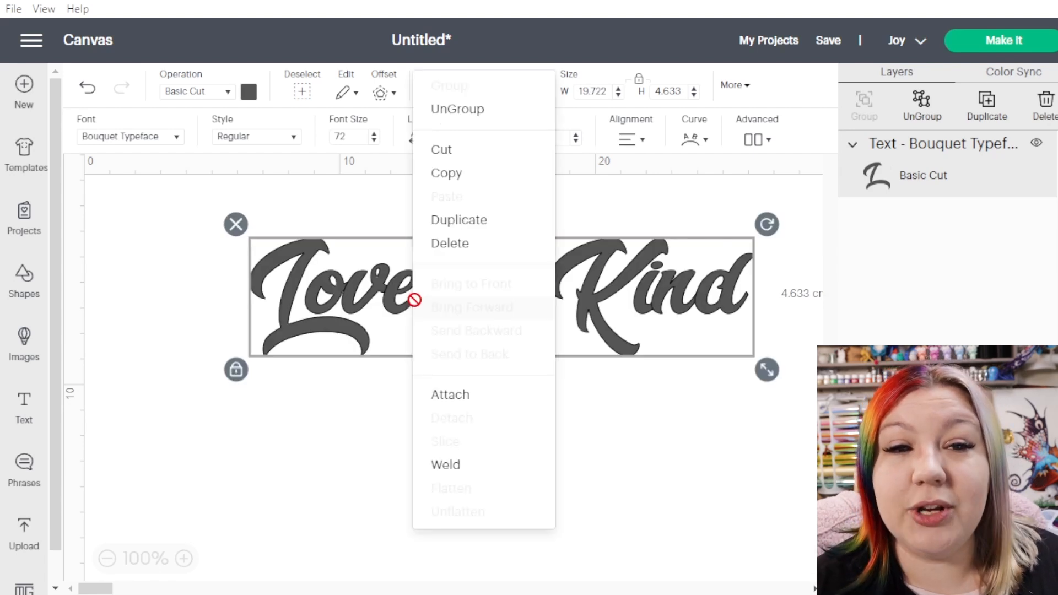
left_click(474, 230)
mouse_move(399, 325)
left_mouse_down()
mouse_move(397, 375)
mouse_move(427, 320)
mouse_move(435, 335)
mouse_move(414, 319)
left_mouse_up()
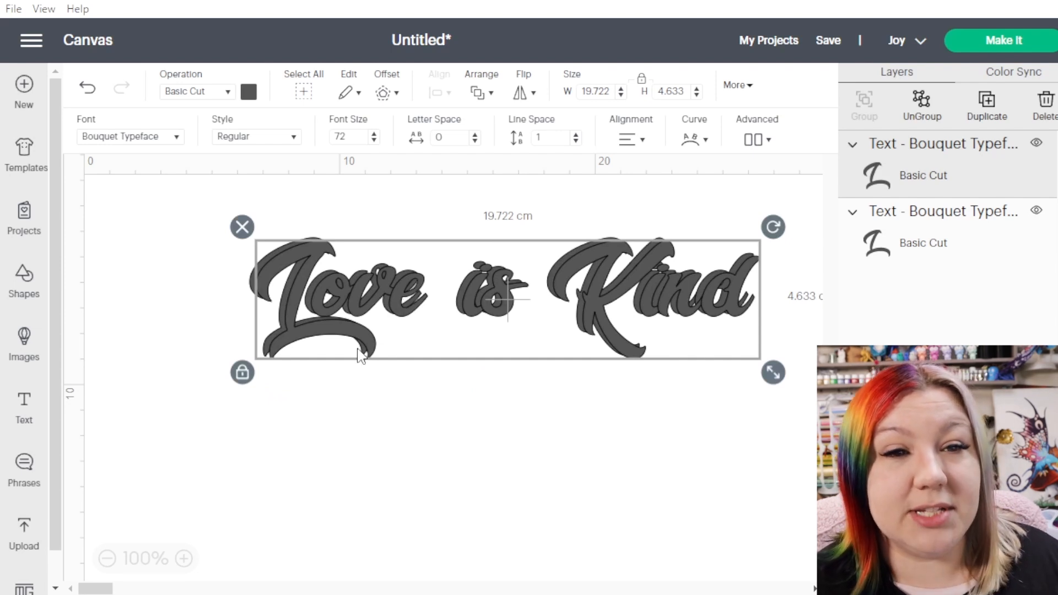
Send the shifted copy to the back and nudge the front text to refine the shadow's offset
scroll(541, 322, "up", 1)
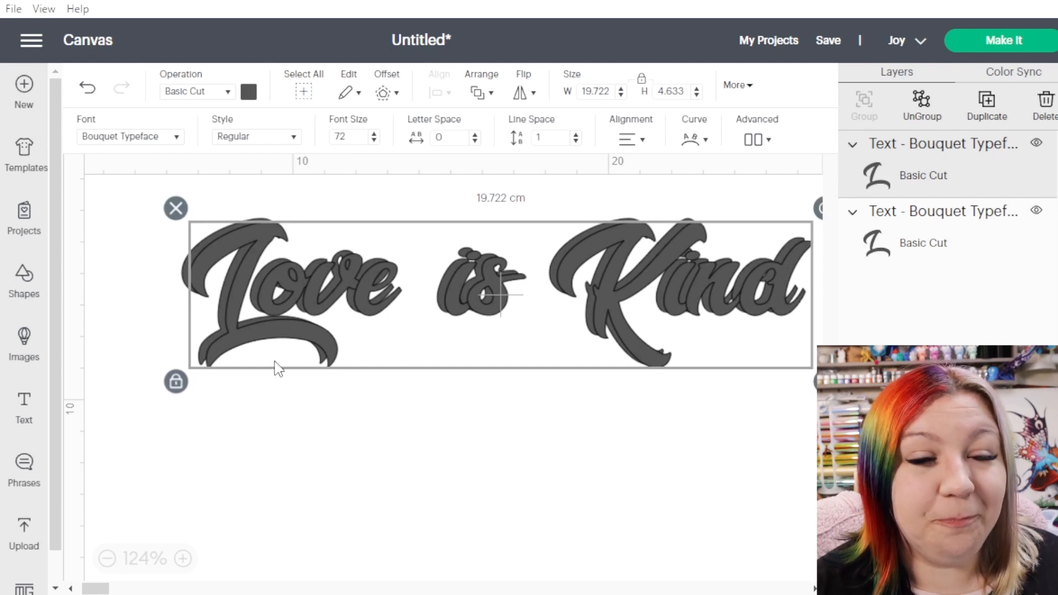
right_click(289, 332)
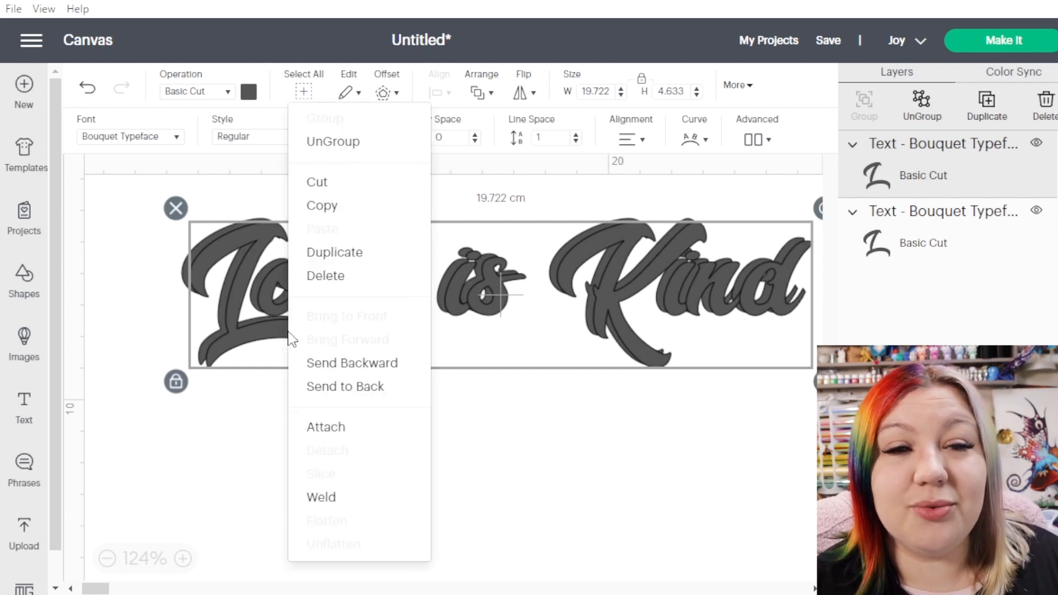
left_click(373, 389)
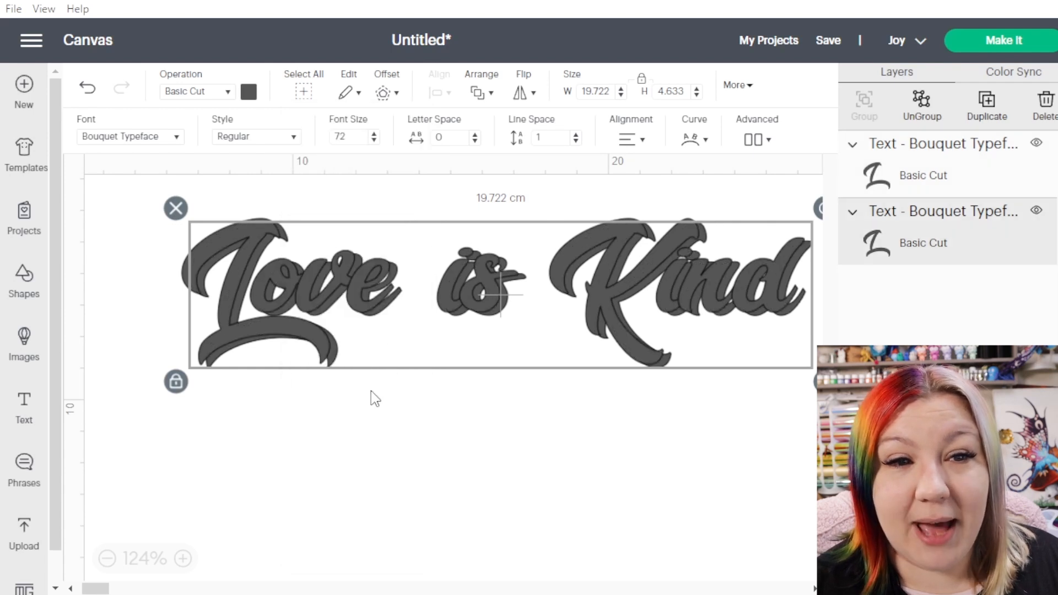
left_click_drag(274, 337, 266, 330)
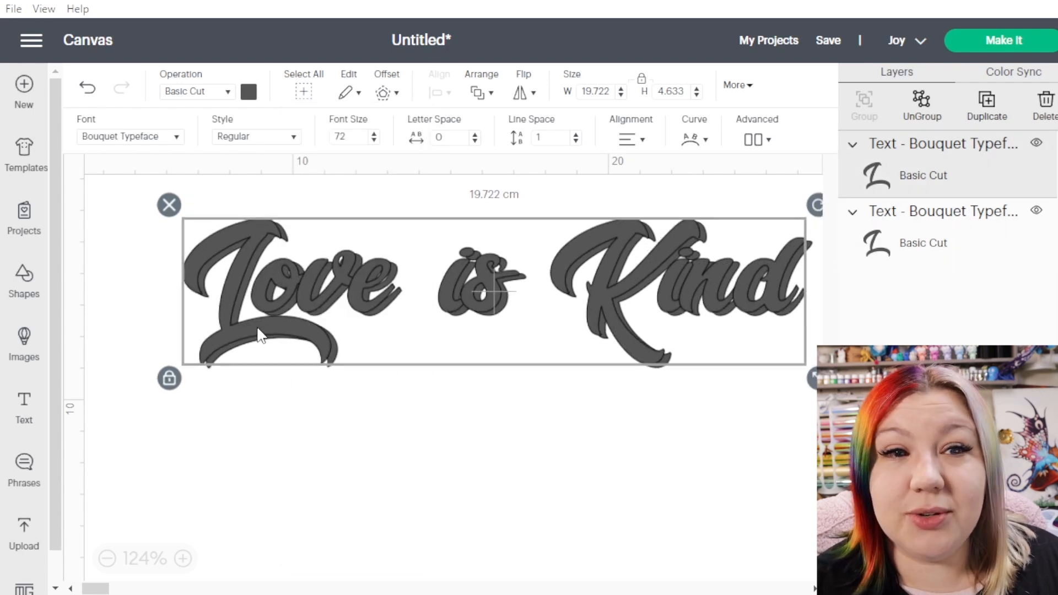
Recolour the front "Love is Kind" text light purple to contrast with the dark shadow copy
left_click(248, 92)
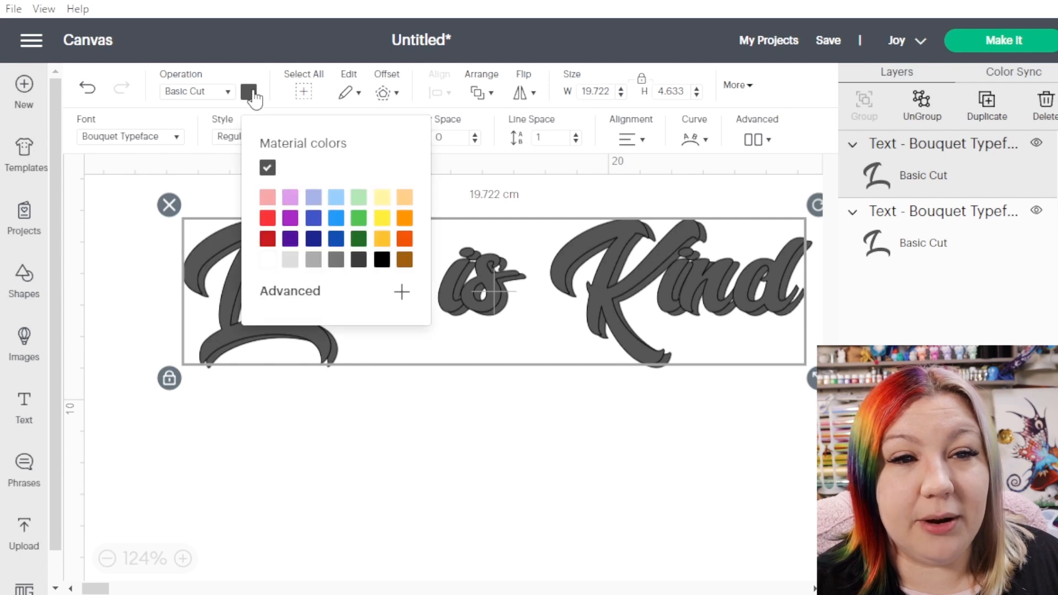
left_click(291, 198)
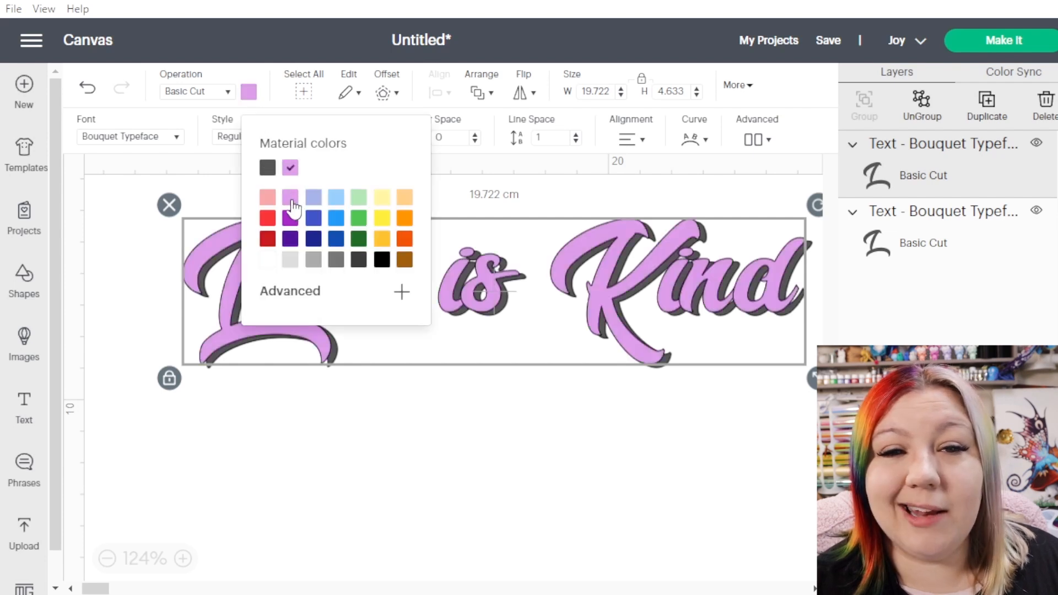
left_click(554, 431)
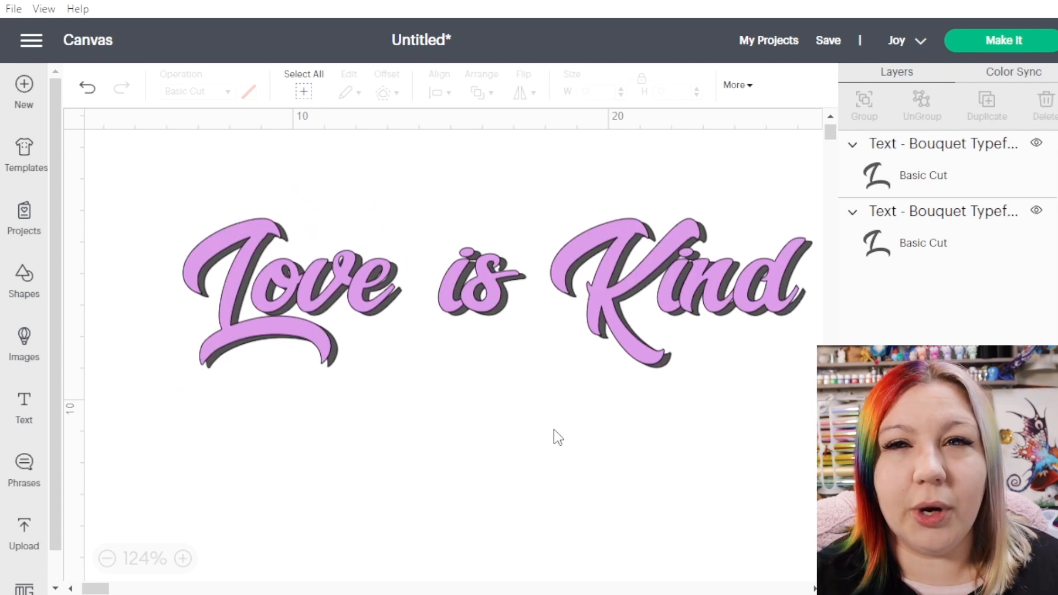
Try slightly different positions for the purple text over the dark copy to compare shadow thicknesses
left_click_drag(310, 344, 309, 339)
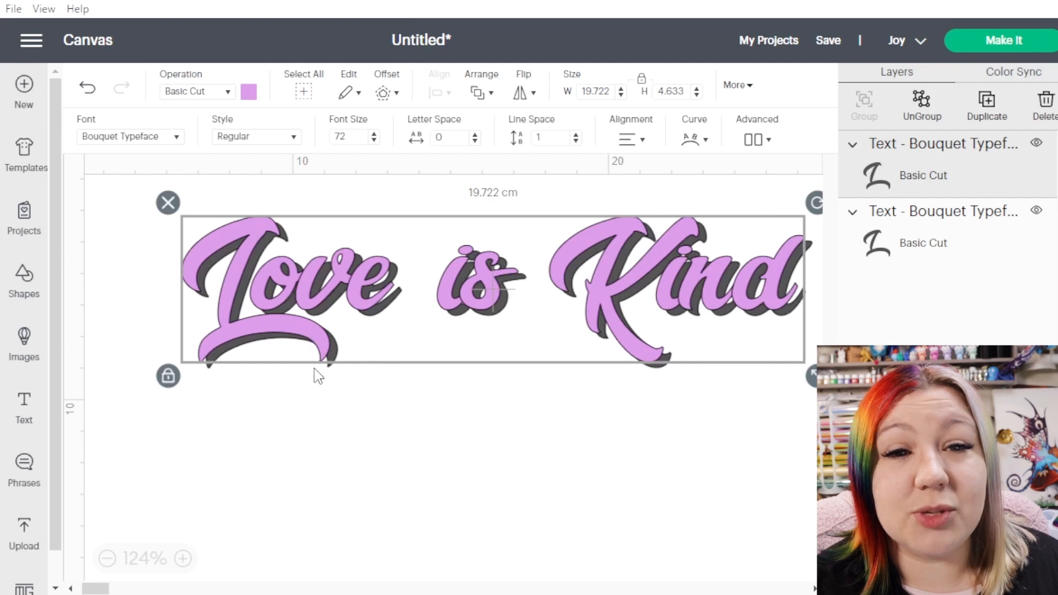
left_click(507, 457)
left_click_drag(329, 283, 338, 278)
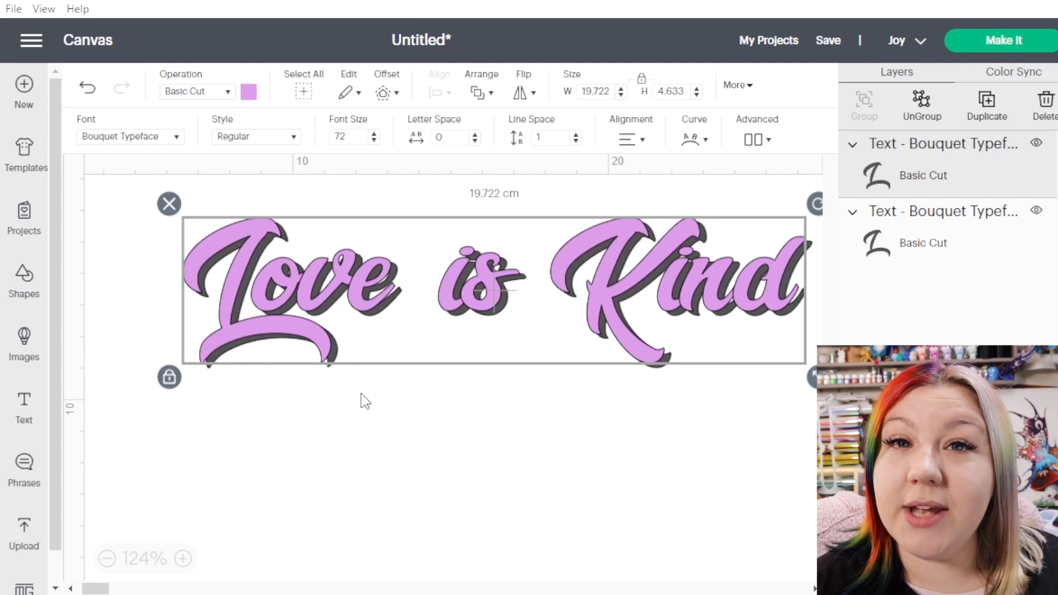
left_click_drag(308, 334, 311, 339)
left_click(402, 456)
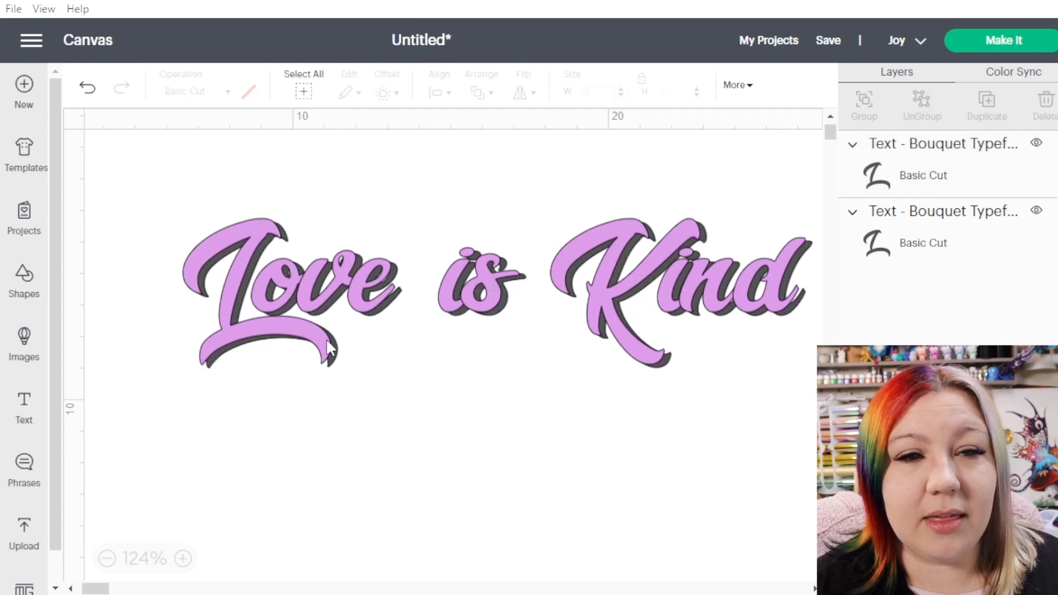
left_click(386, 366)
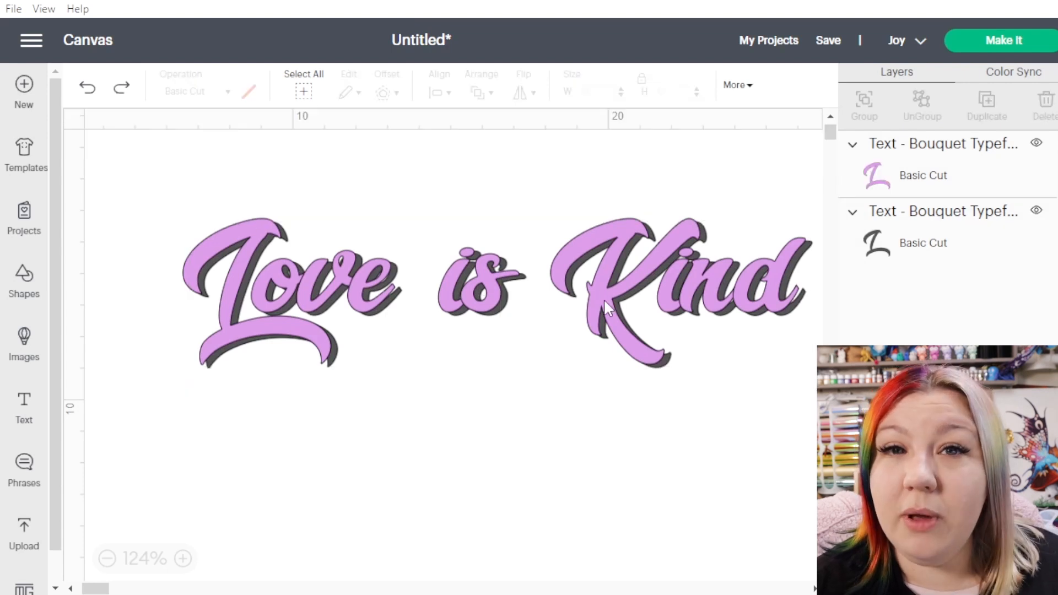
Duplicate the purple "Love is Kind" text and move the spare copy below the layered pair
left_click(603, 299)
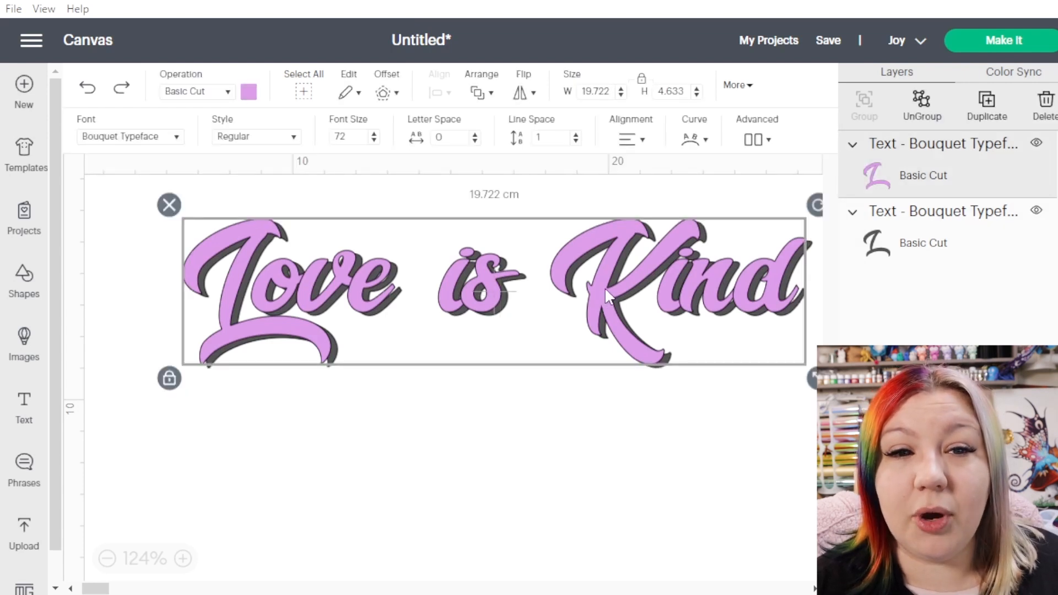
right_click(603, 287)
left_click(653, 211)
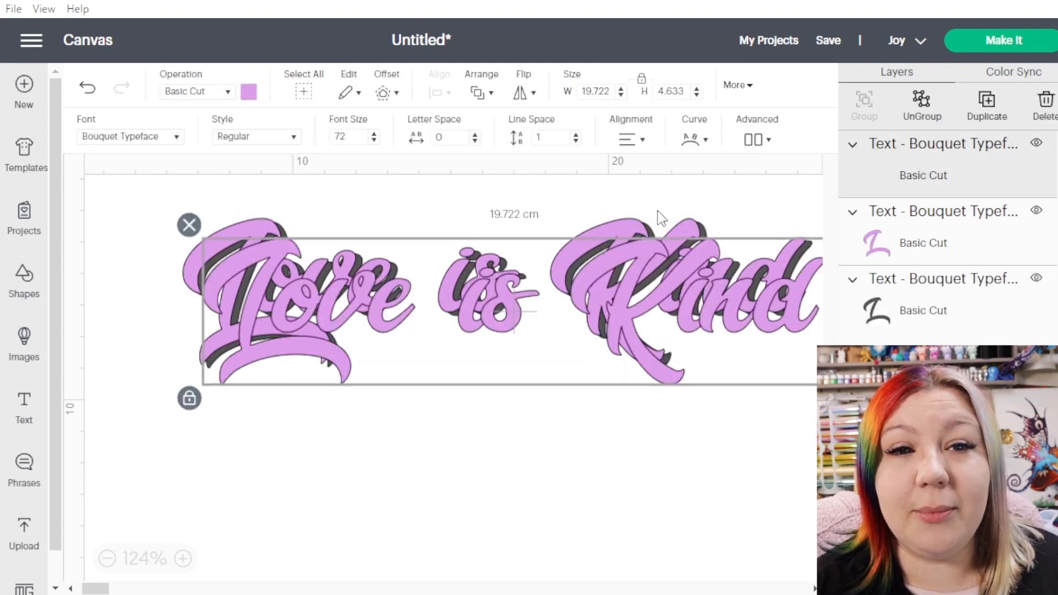
left_click_drag(606, 293, 557, 499)
Slice the overlapping purple and dark texts and delete the unwanted pieces, keeping only the dark shadow slivers
left_click_drag(171, 192, 660, 322)
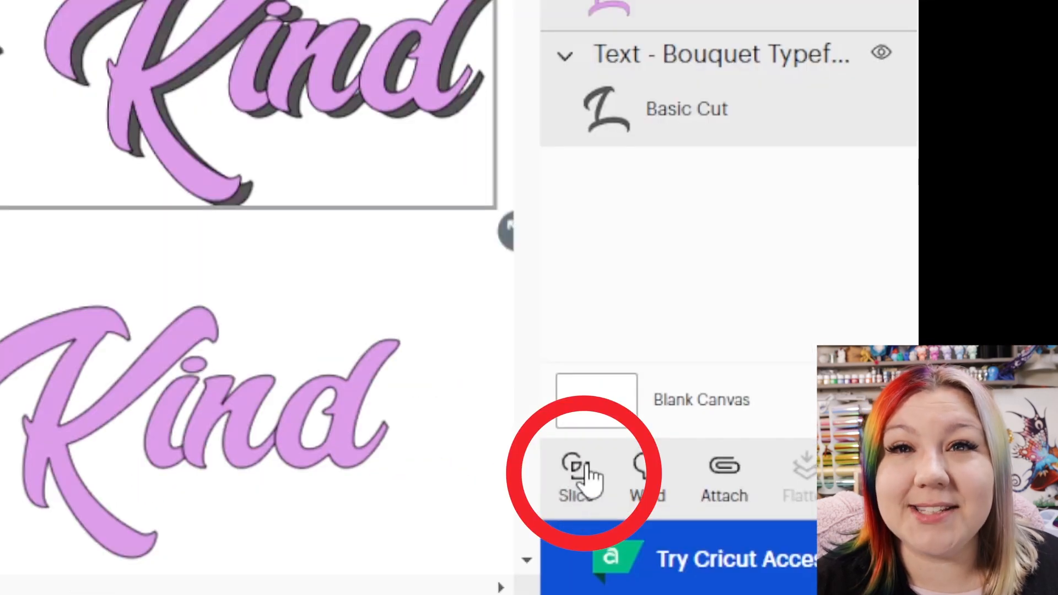
left_click(587, 464)
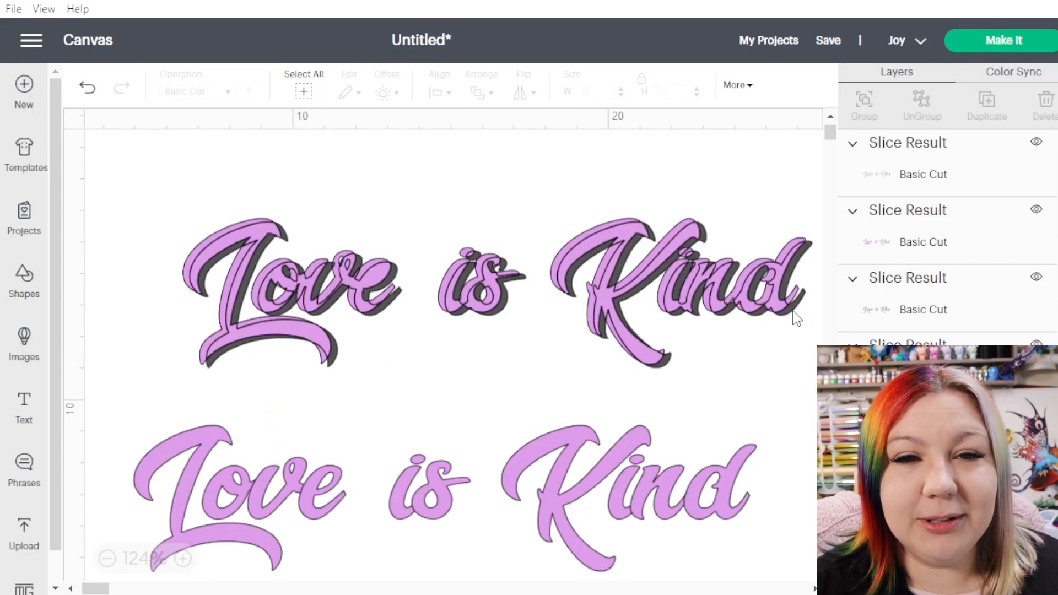
left_click_drag(794, 319, 711, 248)
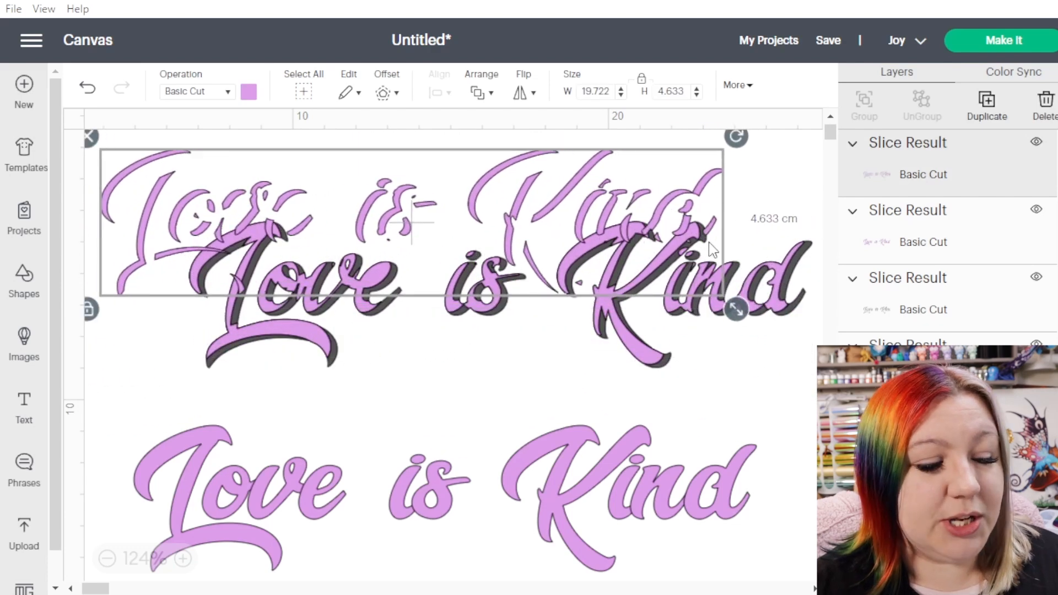
key("Delete")
left_click_drag(243, 338, 297, 412)
key("Delete")
left_click(270, 333)
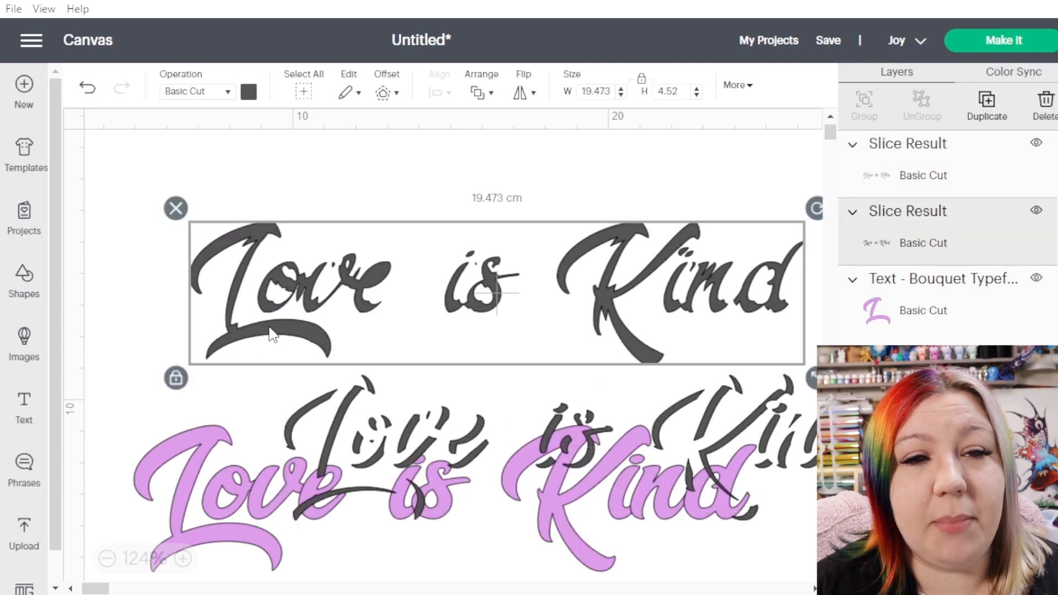
key("Delete")
Move the spare purple text back up, align the dark shadow slivers with it and layer them behind the text
left_click_drag(205, 498, 277, 308)
left_click_drag(322, 449, 262, 320)
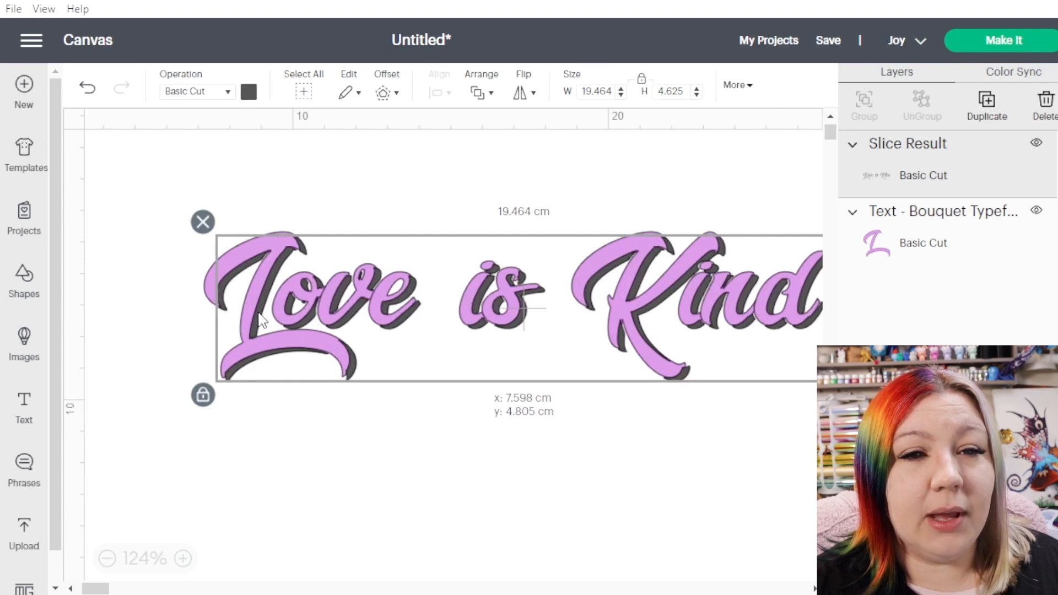
right_click(654, 310)
left_click(693, 361)
left_click_drag(623, 322, 623, 324)
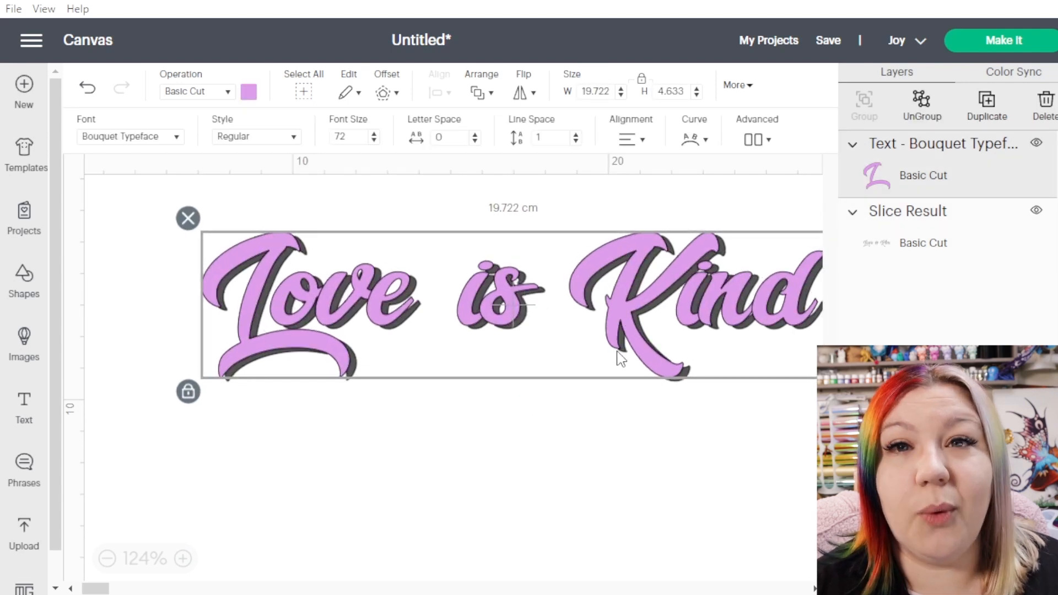
Deselect the finished text, set the target machine to Maker 3 and send the project to mat preparation
left_click(487, 475)
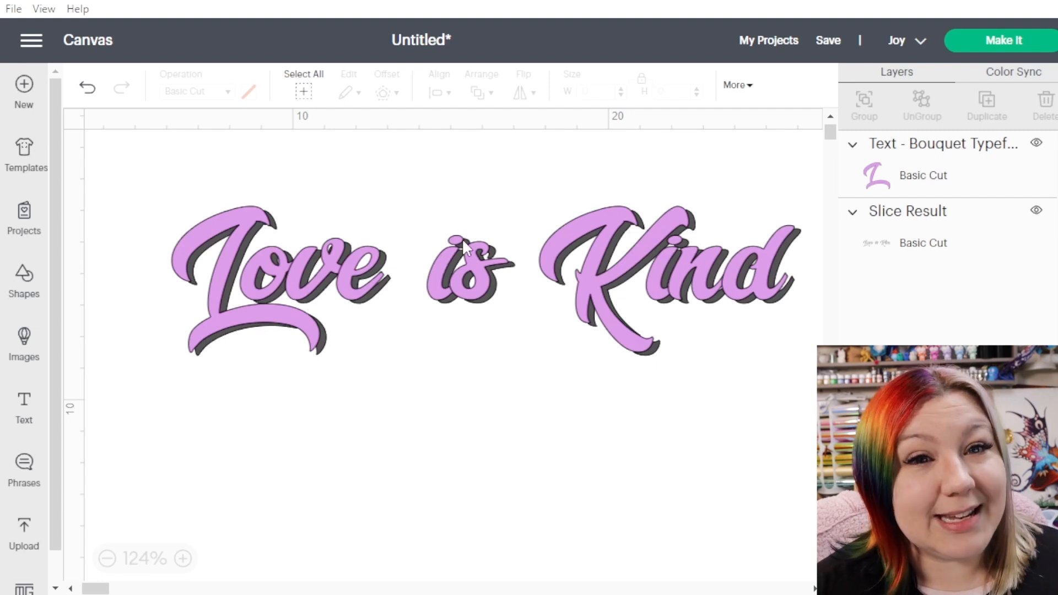
left_click(903, 48)
left_click(826, 103)
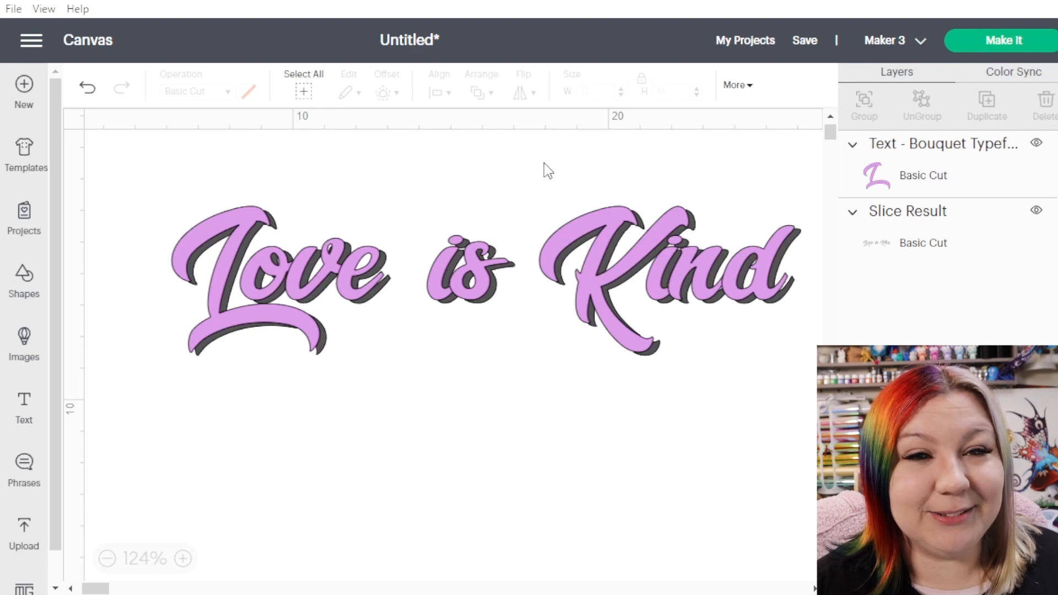
left_click(1004, 42)
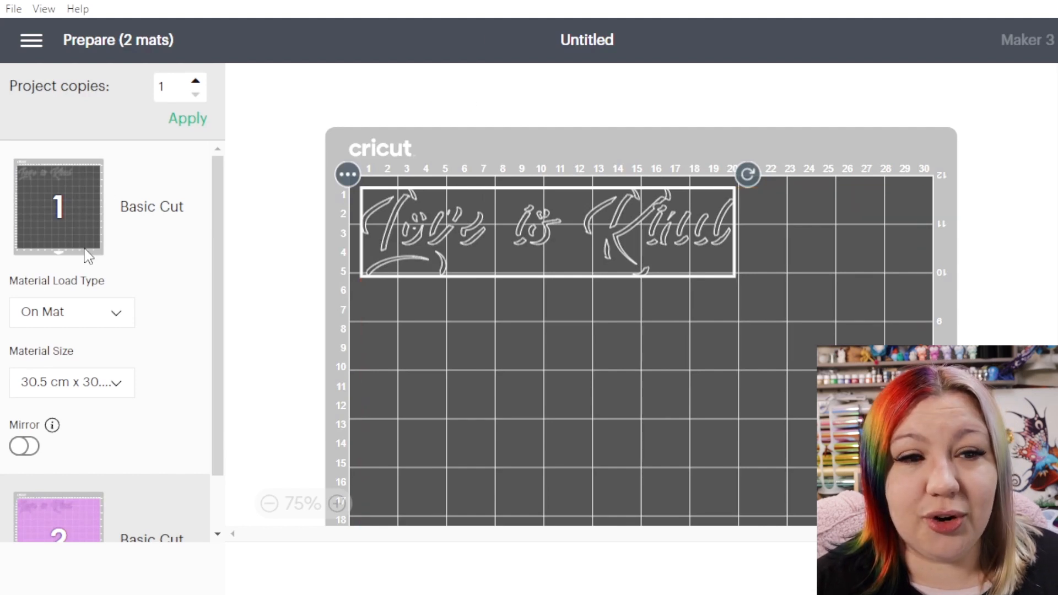
Set the second, purple mat's material load type to Without Mat, and return to the first mat with the dark shadow pieces
scroll(88, 256, "down", 1)
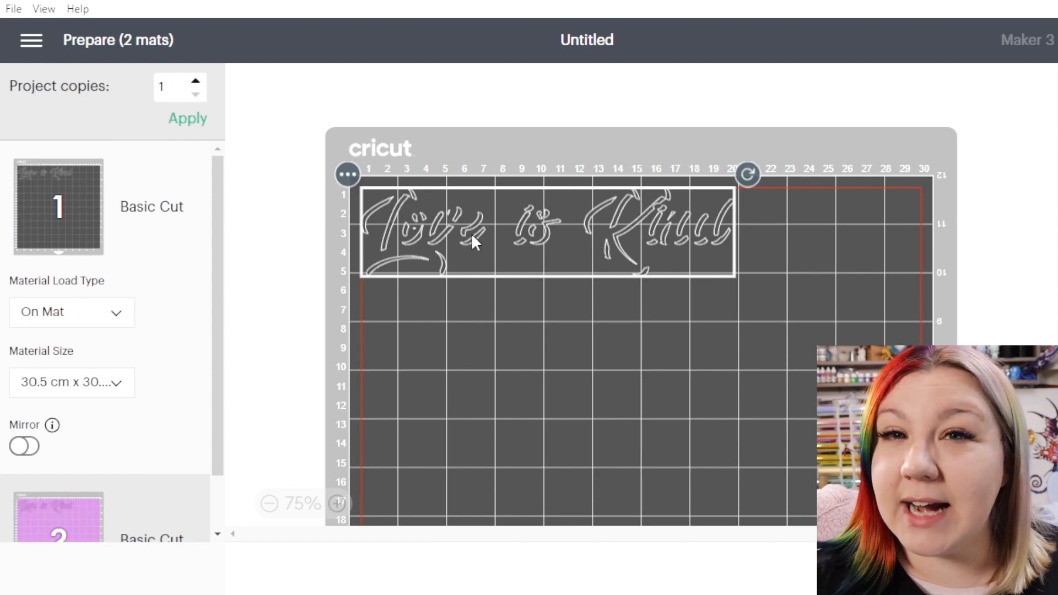
scroll(122, 407, "down", 1)
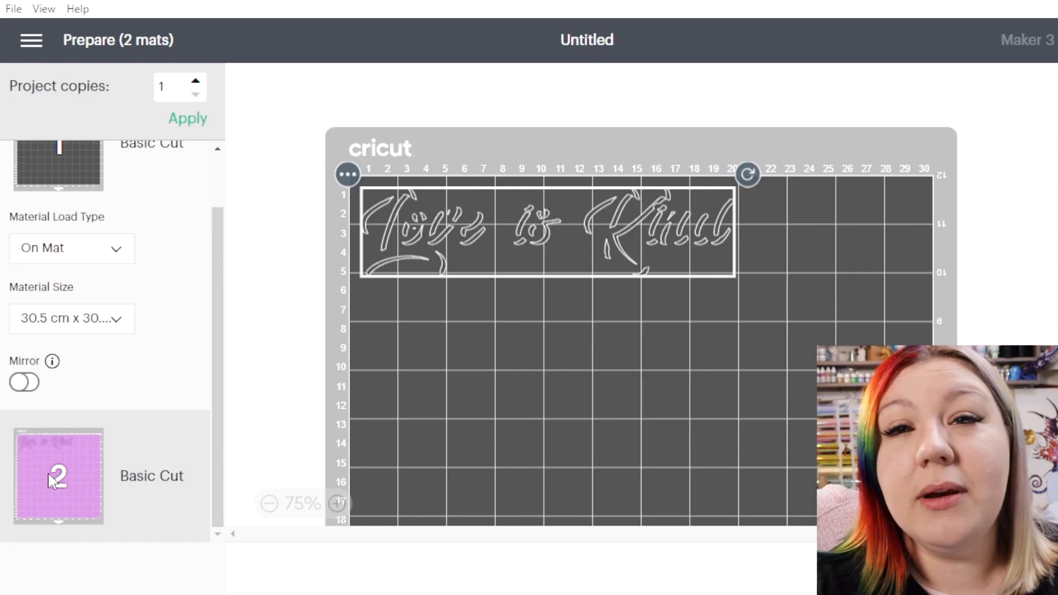
left_click(134, 479)
left_click(102, 387)
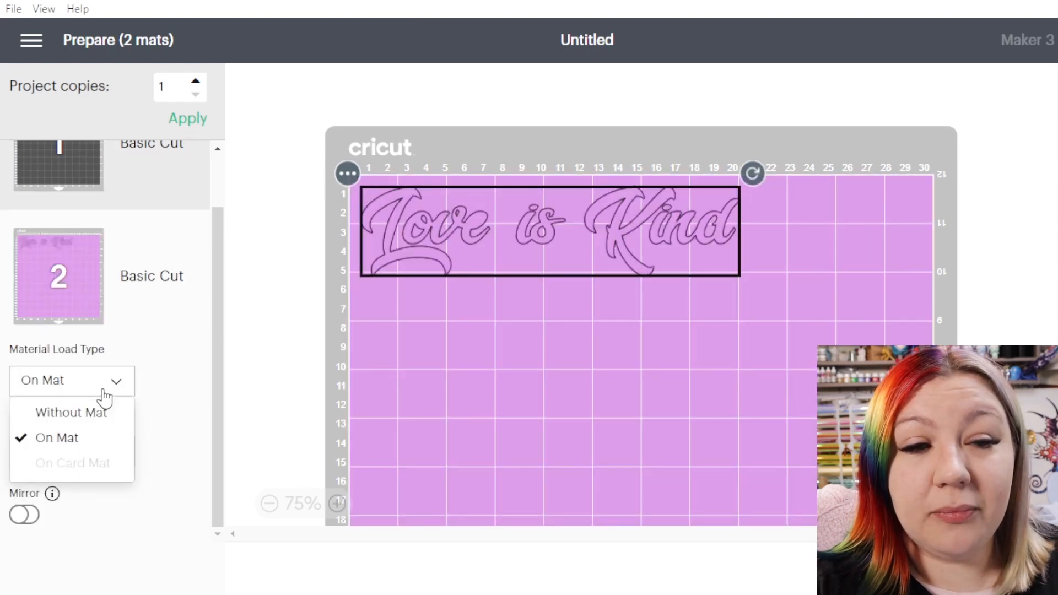
left_click(101, 420)
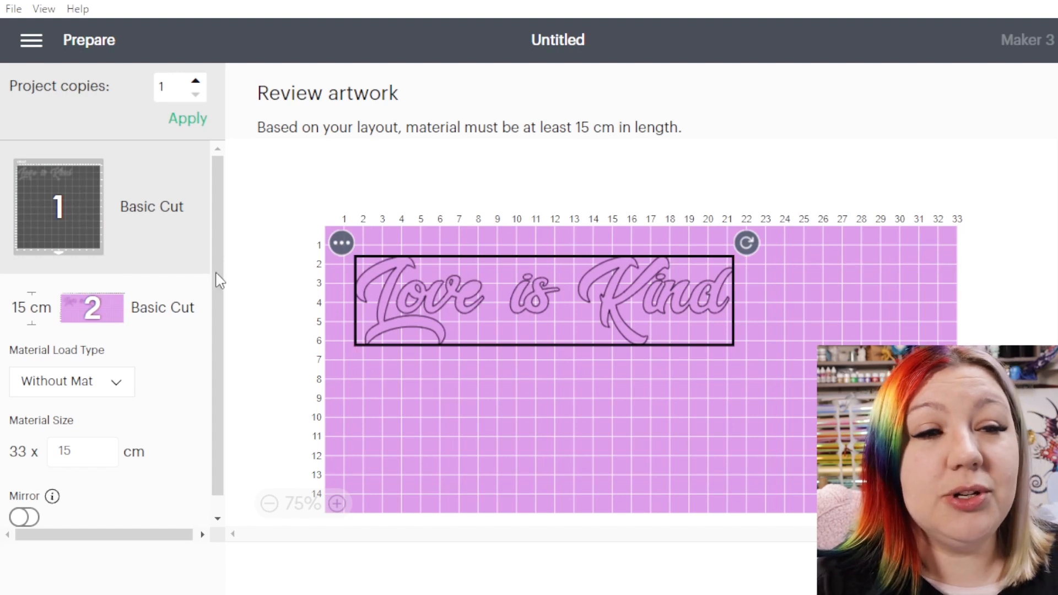
left_click(117, 205)
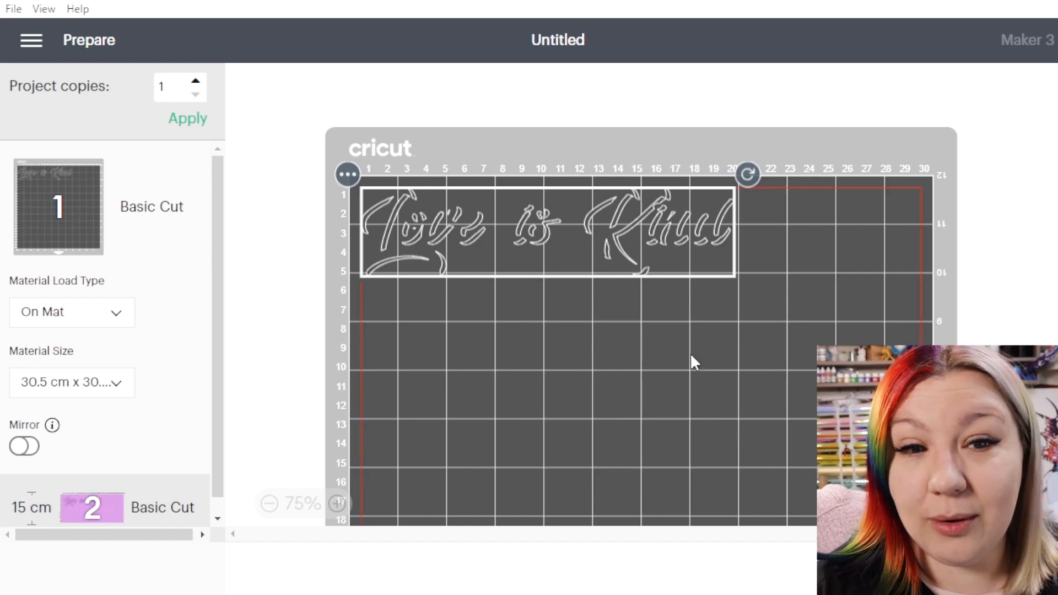
Continue to the make stage and set the base material to Premium Vinyl - Permanent Glossy from the popular materials
left_click(1004, 568)
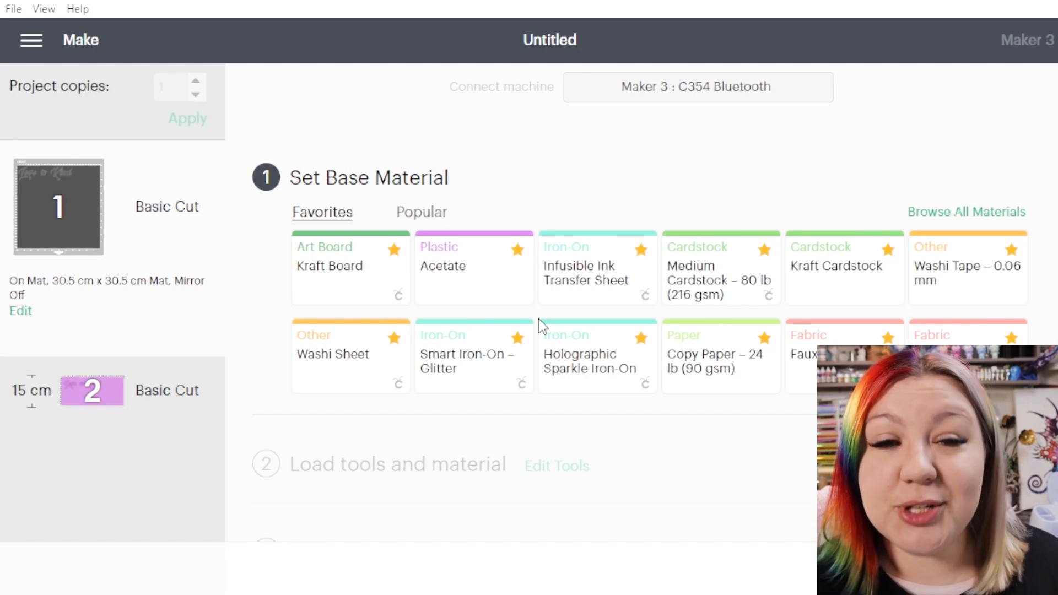
left_click(417, 219)
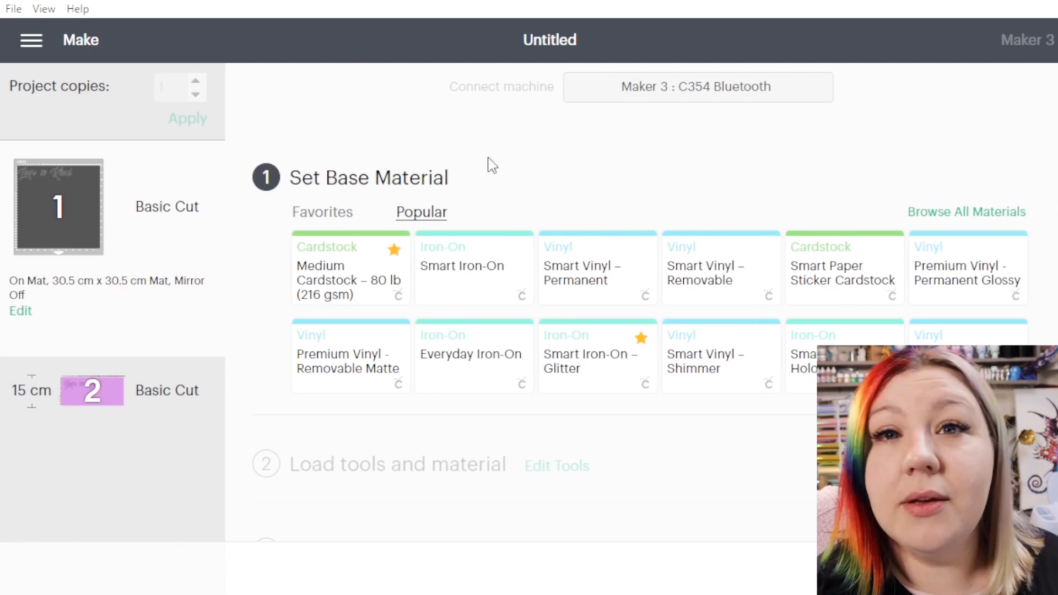
left_click(974, 281)
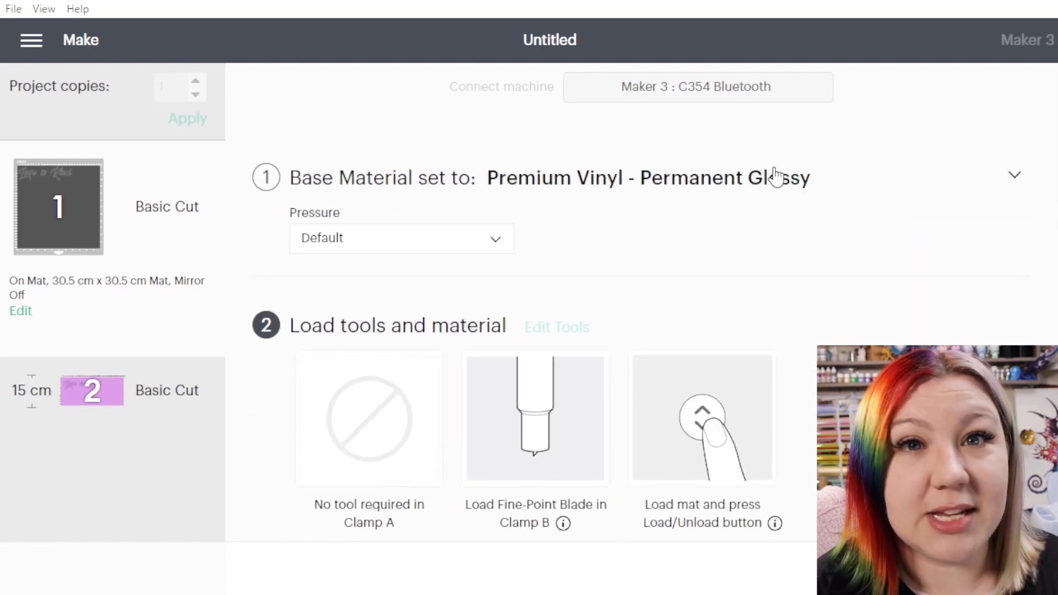